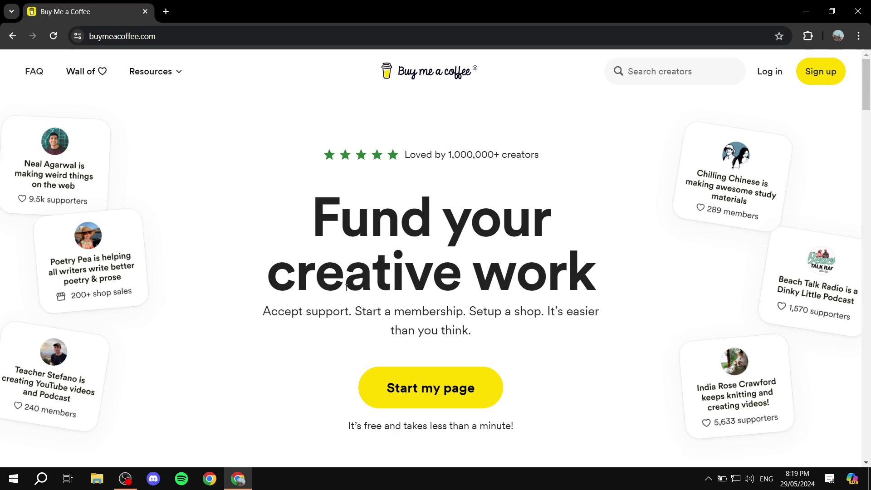
Step: Read over the landing page subtitle and scroll through the page
drag(262, 313, 548, 315)
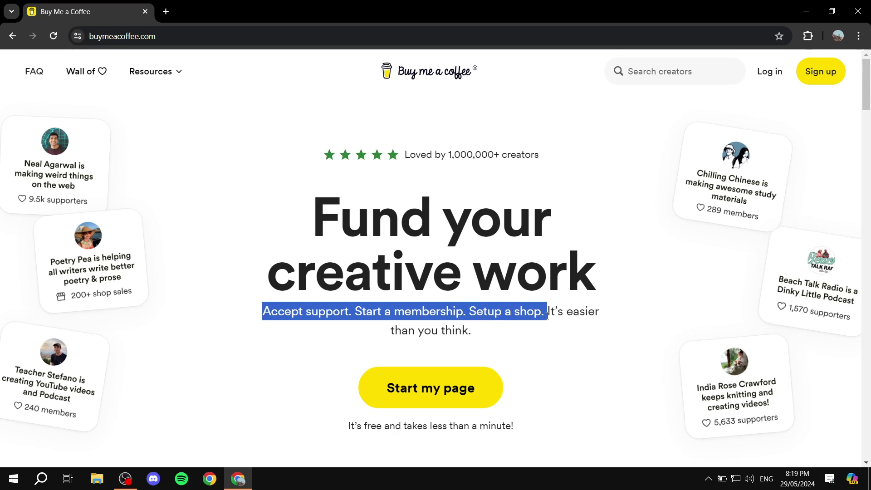
click(568, 375)
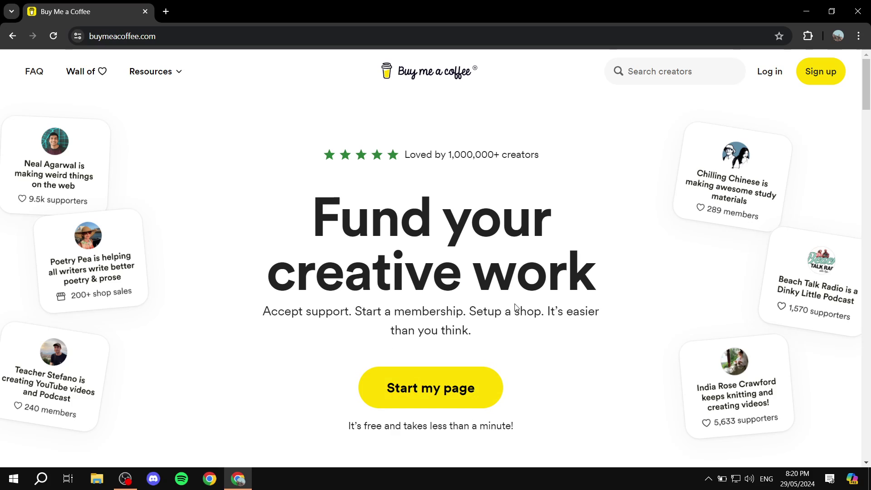
scroll(459, 383, down, 7)
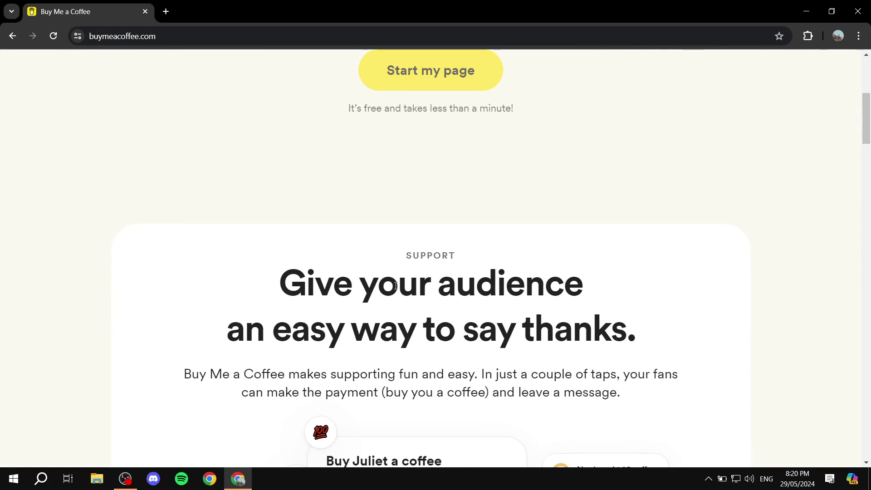
scroll(453, 363, up, 6)
scroll(429, 288, down, 10)
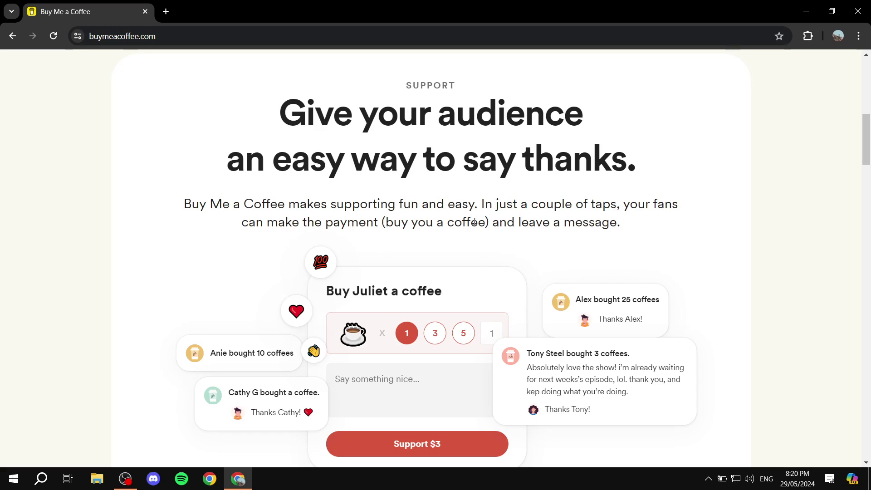
scroll(447, 200, up, 5)
scroll(446, 201, up, 5)
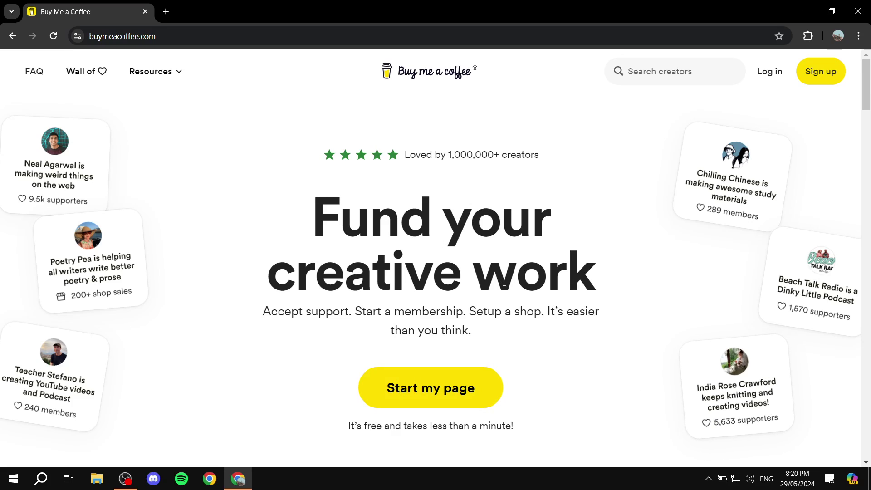
Step: Claim the page username from the saved suggestion, dropping the extra 's', and sign up
click(420, 390)
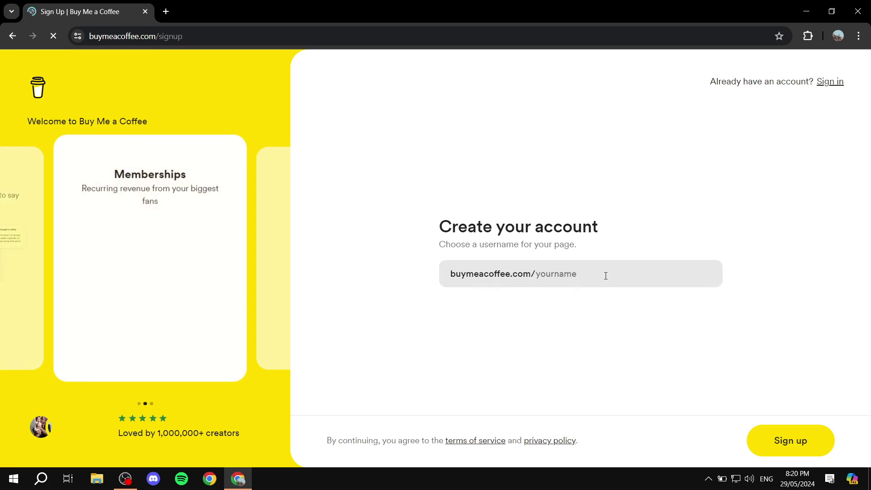
click(605, 275)
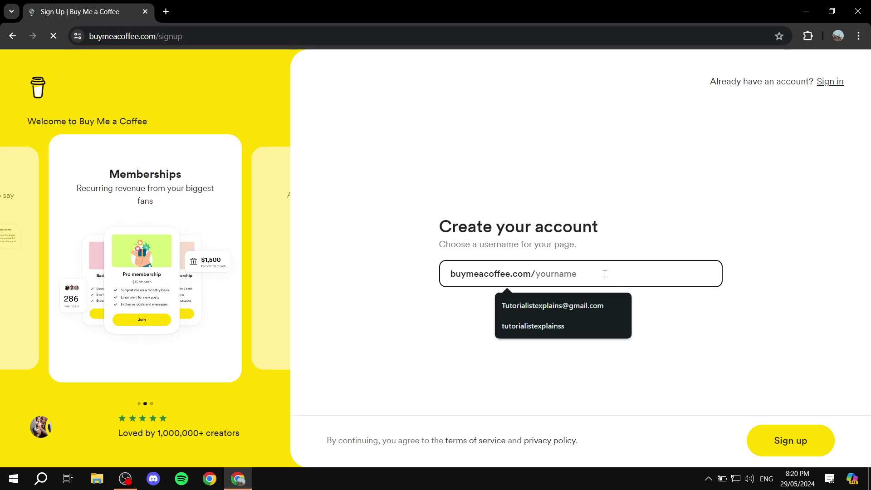
click(598, 323)
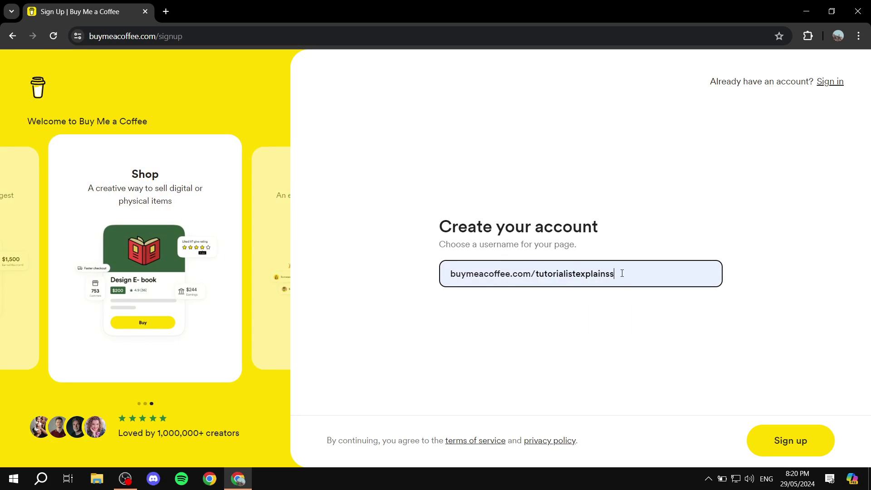
key(BackSpace)
click(686, 334)
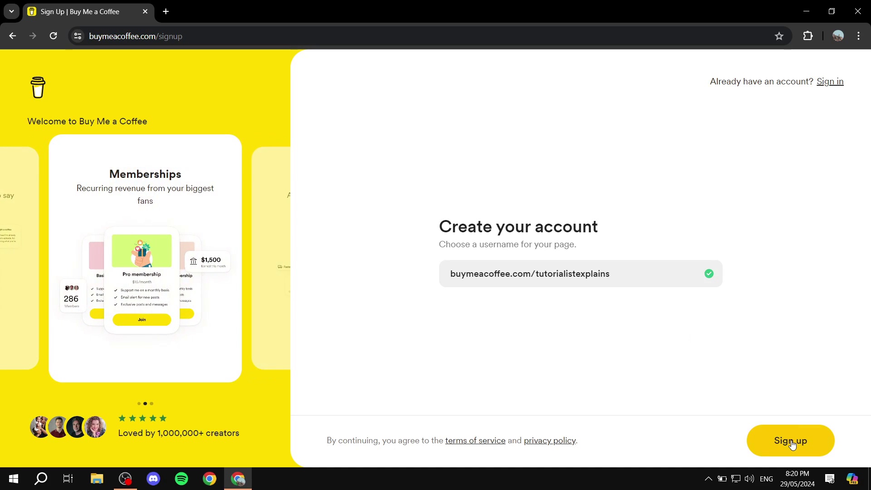
click(790, 441)
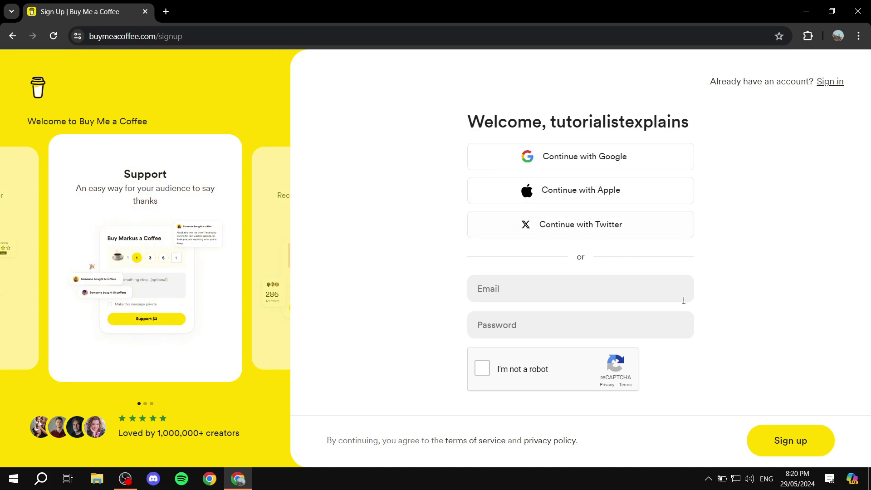
Step: Sign up with Google using the Tutorial account and allow access for buymeacoffee.com
click(602, 153)
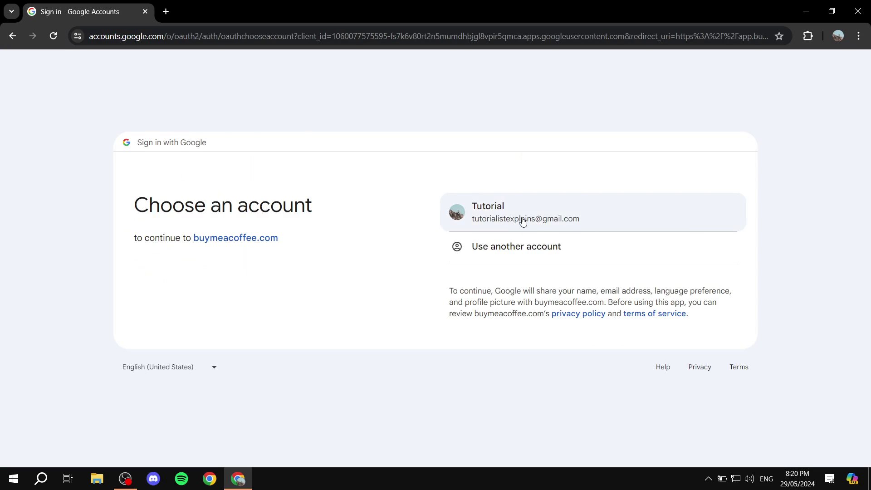
click(522, 222)
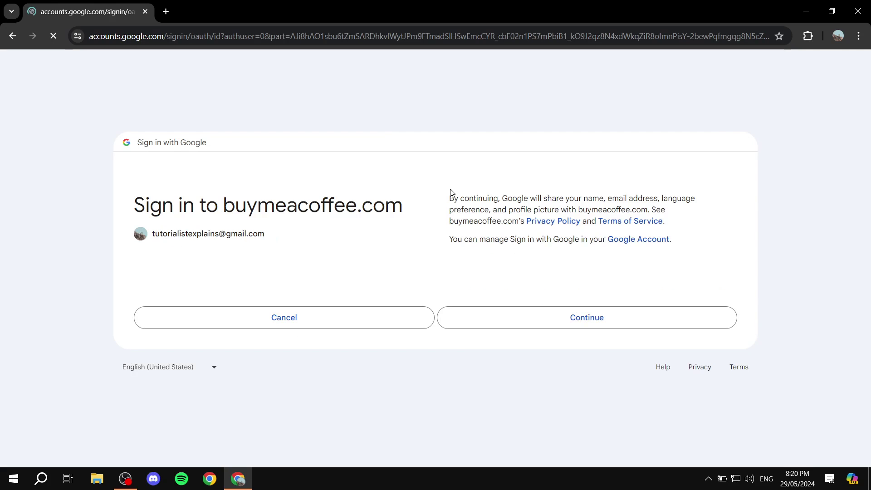
click(542, 331)
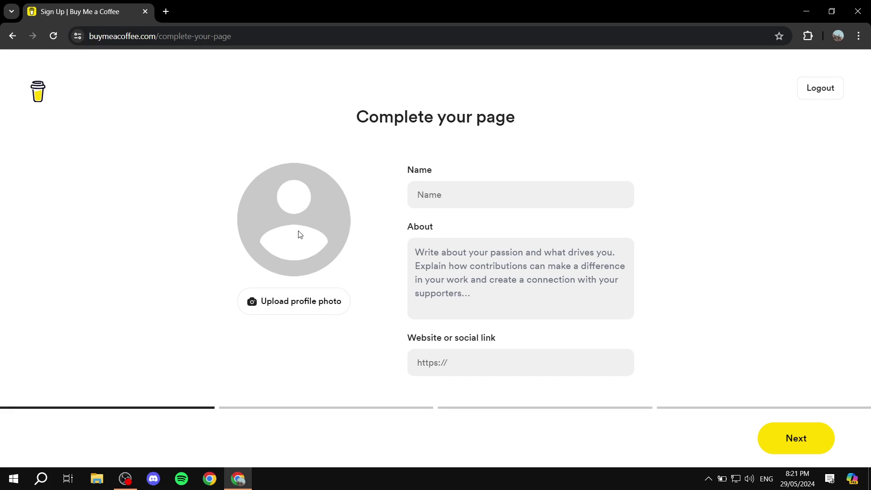
Step: Upload Tutorial.png as the profile photo and fill in the name Tutorialist
click(313, 302)
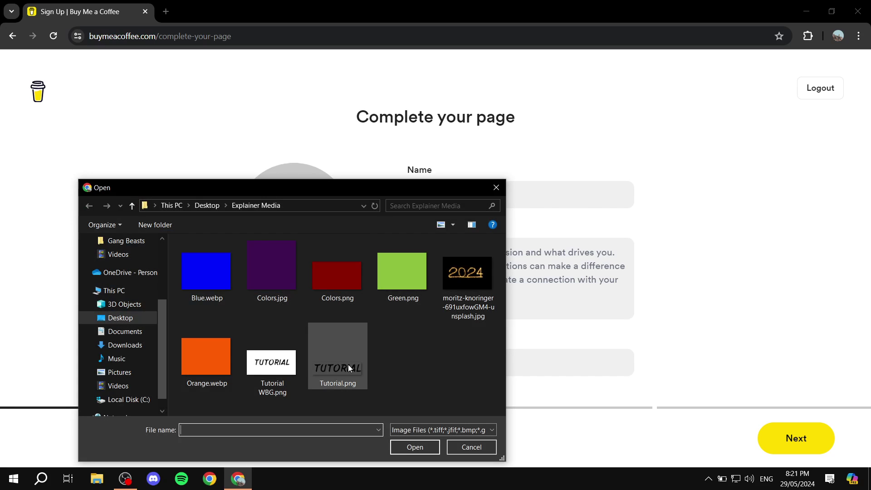
double_click(339, 356)
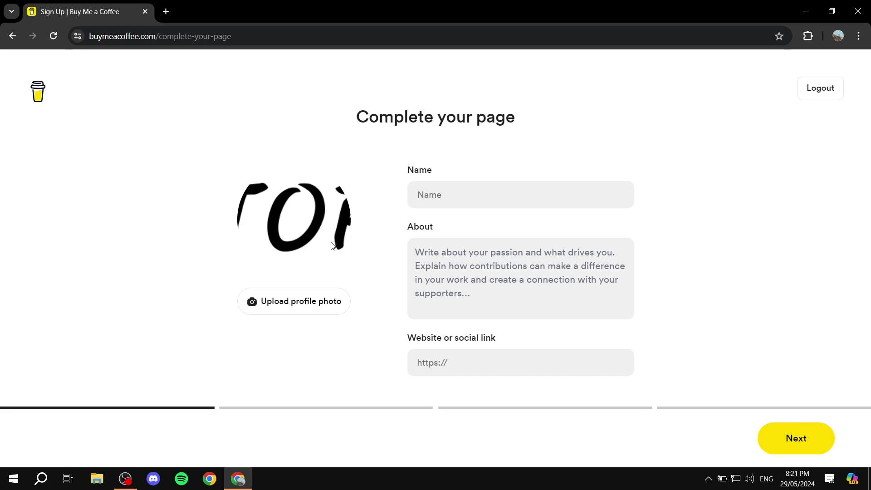
click(491, 198)
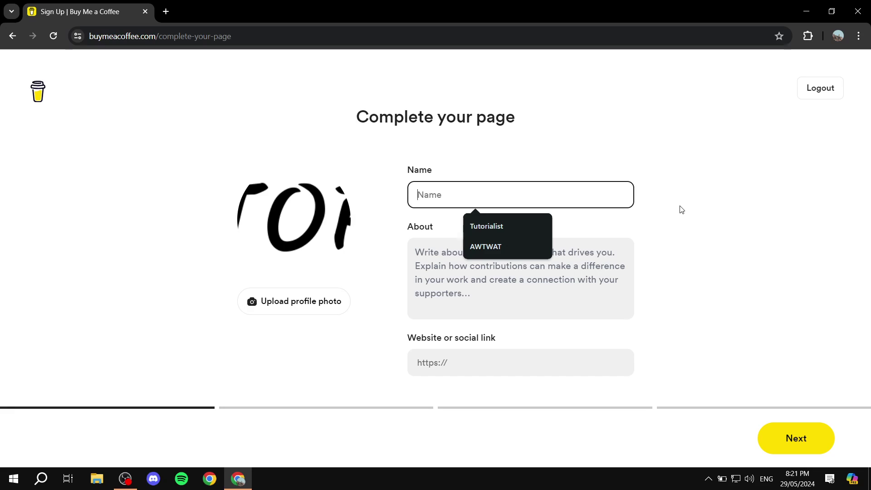
click(527, 223)
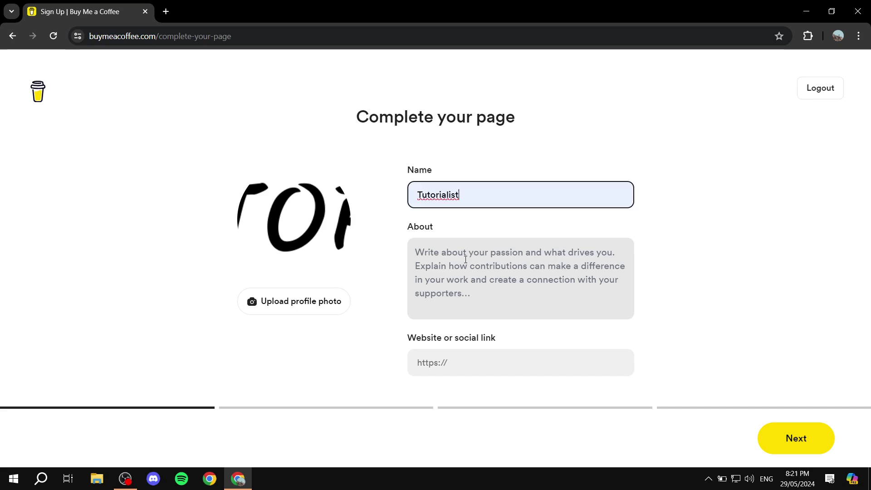
Step: Write the About text 'Hey there I'm tutorialist.' and submit the profile details
click(414, 255)
drag(406, 226, 466, 227)
click(467, 228)
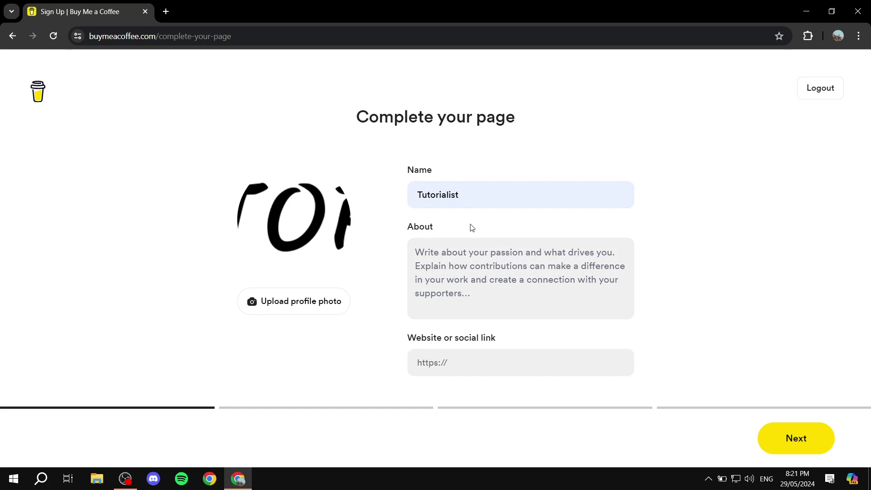
click(515, 273)
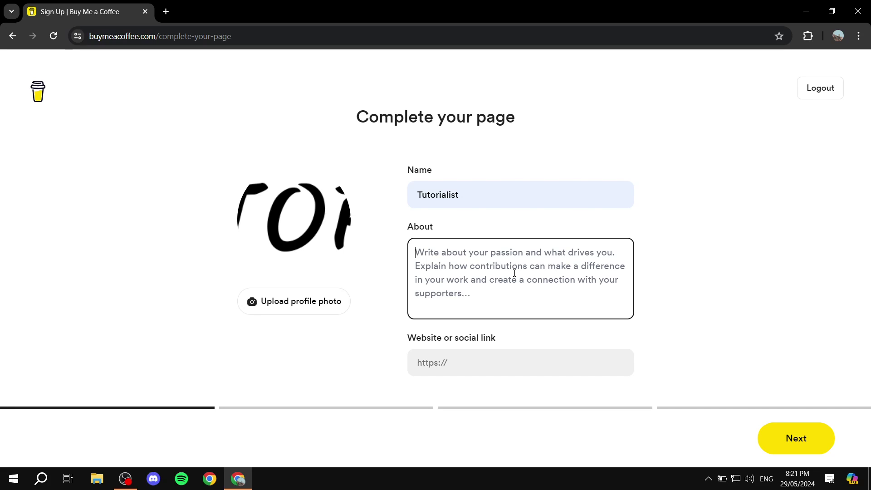
text(Hey there )
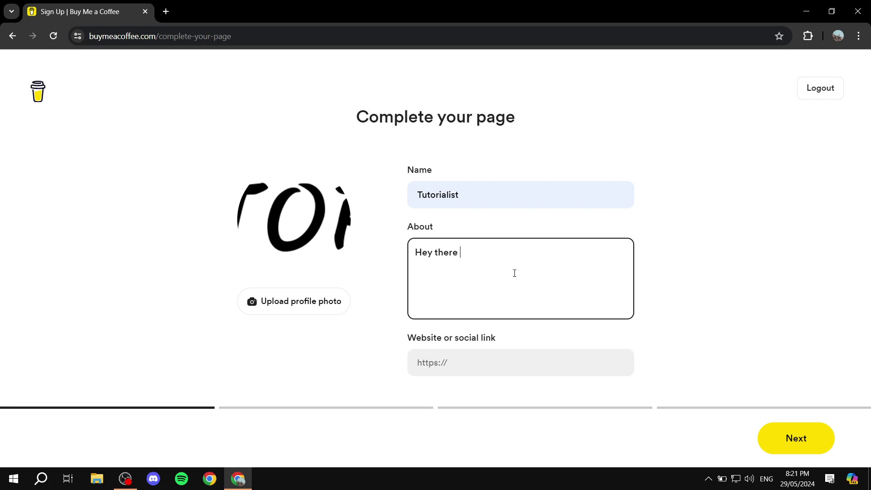
text(I'm tutorialist.)
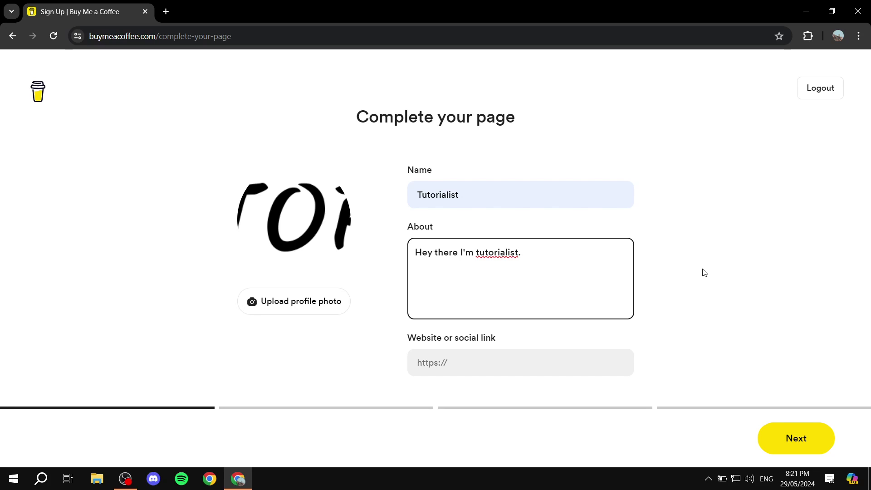
click(489, 356)
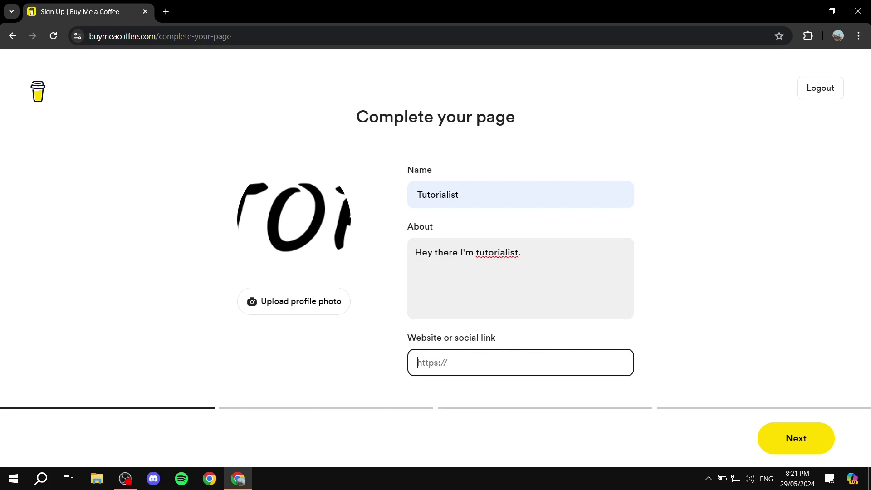
drag(409, 338, 563, 337)
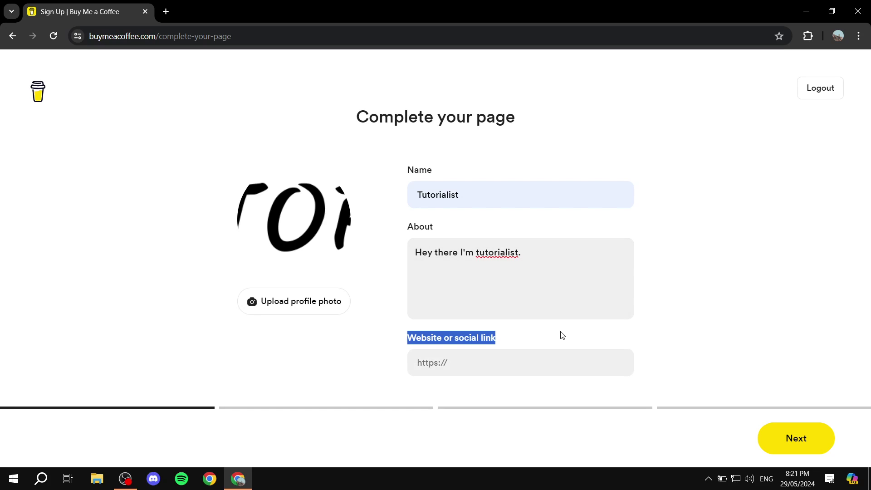
click(563, 336)
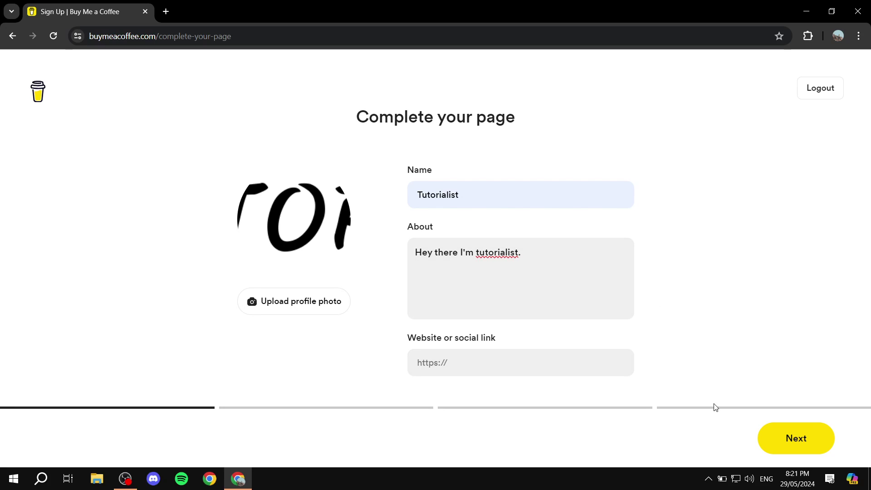
click(817, 436)
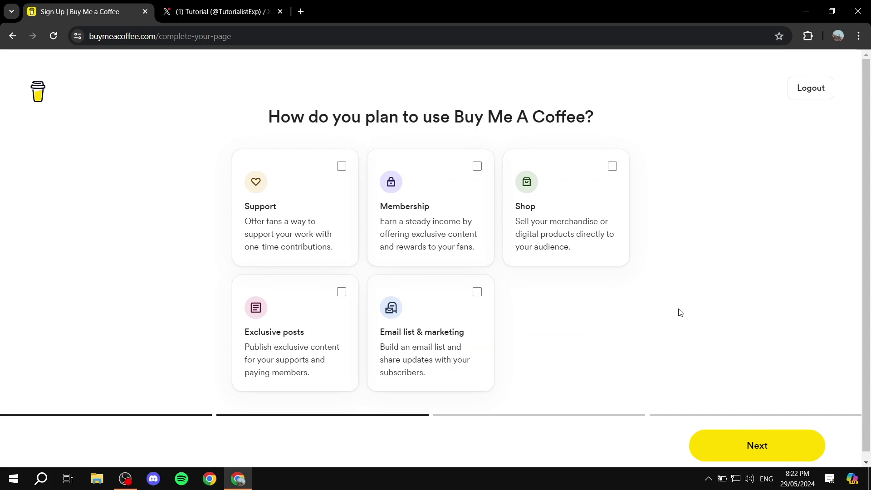
Step: Close the extra X tab, choose Support and Membership as planned uses, and continue
click(282, 11)
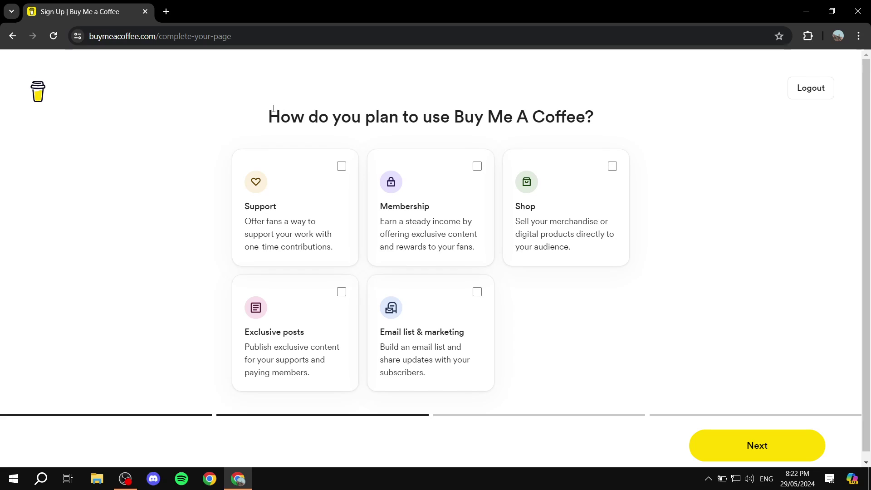
drag(270, 111, 630, 120)
click(629, 131)
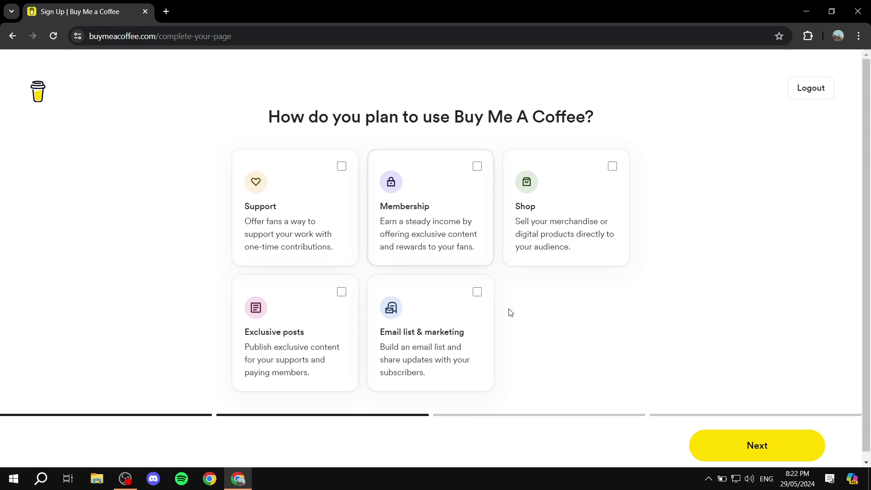
click(322, 190)
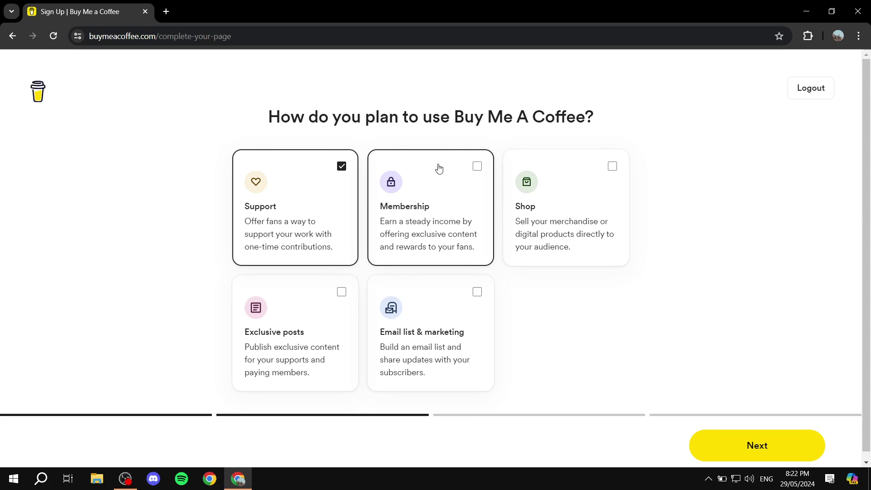
click(435, 183)
click(755, 445)
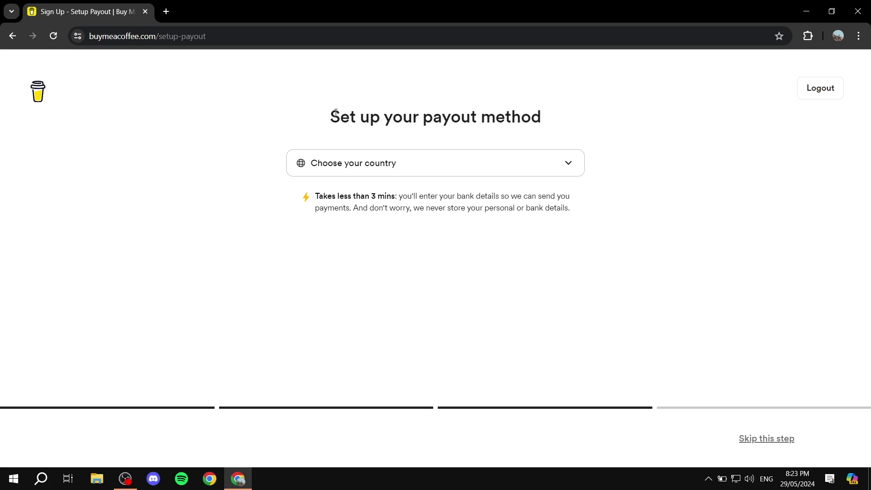
Step: Skip the payout method setup and confirm connecting payouts later
drag(325, 121, 597, 120)
click(600, 120)
drag(419, 210, 592, 217)
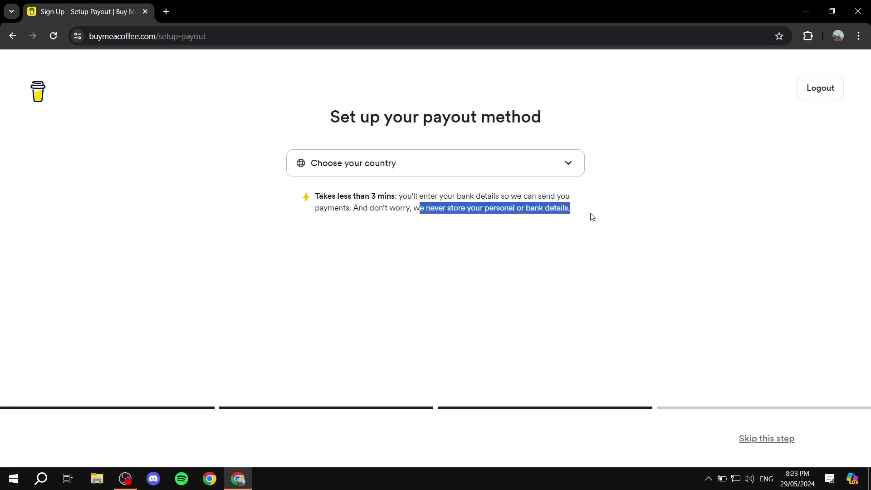
click(594, 217)
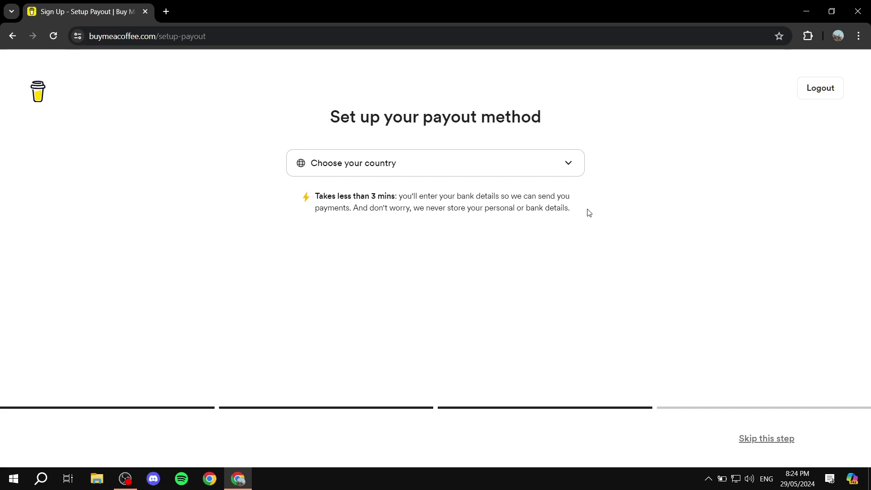
click(770, 440)
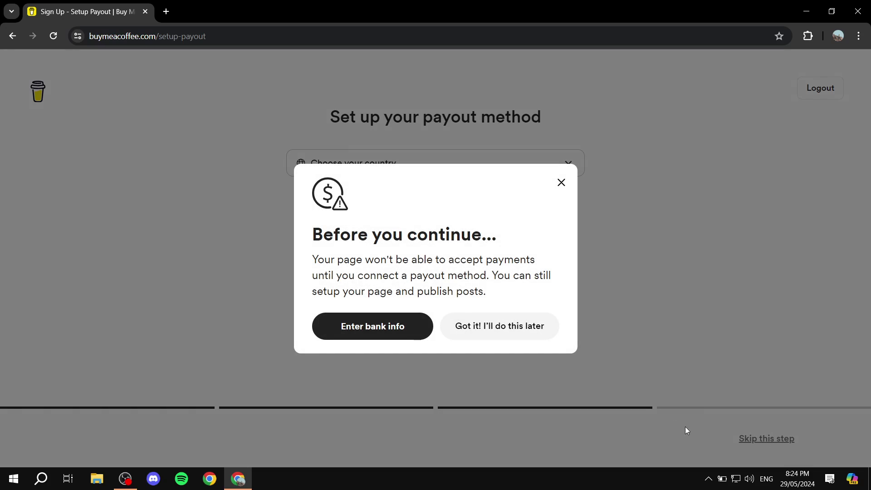
click(494, 330)
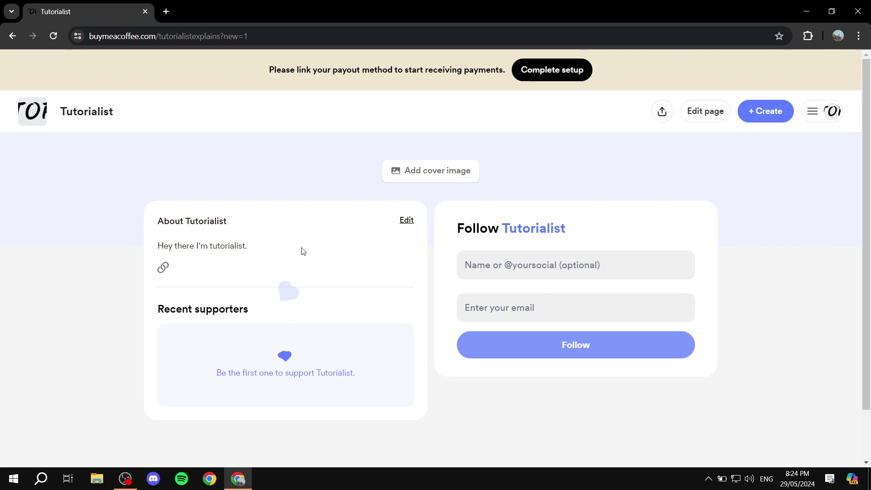
Step: Try following the page via the follower name and email fields, then start adding a cover image
scroll(206, 280, down, 1)
scroll(230, 236, up, 1)
drag(457, 230, 583, 230)
click(632, 249)
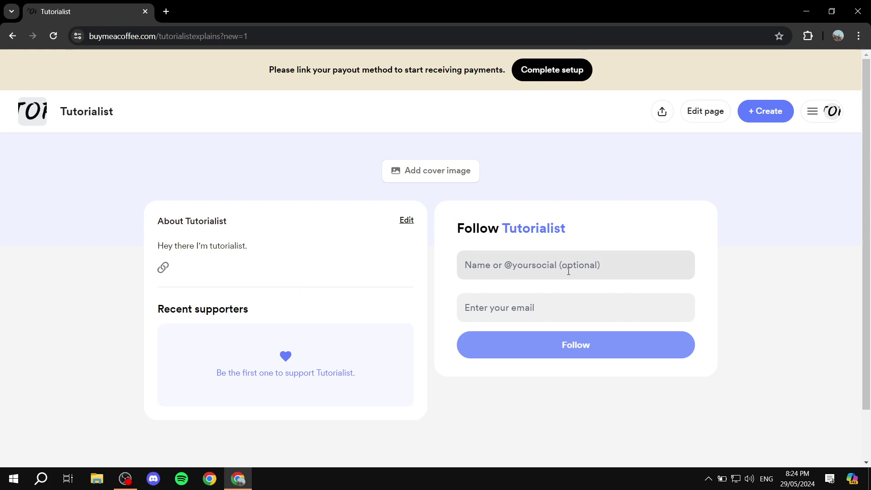
click(553, 272)
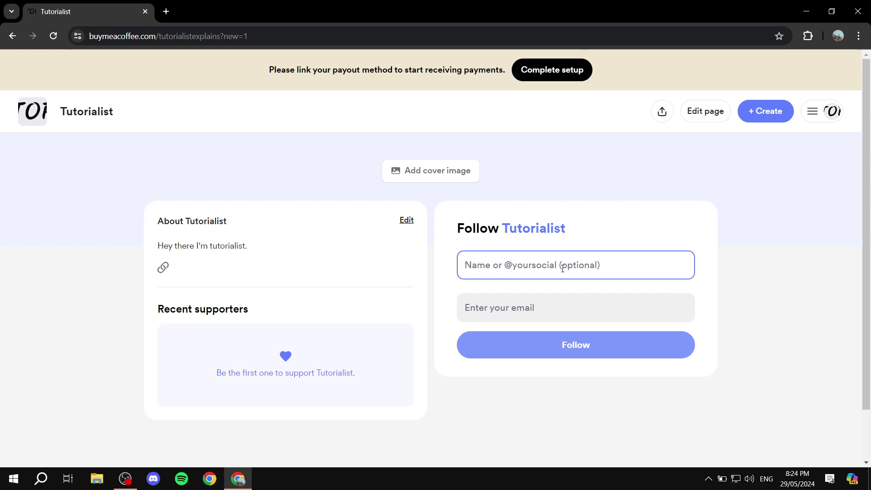
click(560, 301)
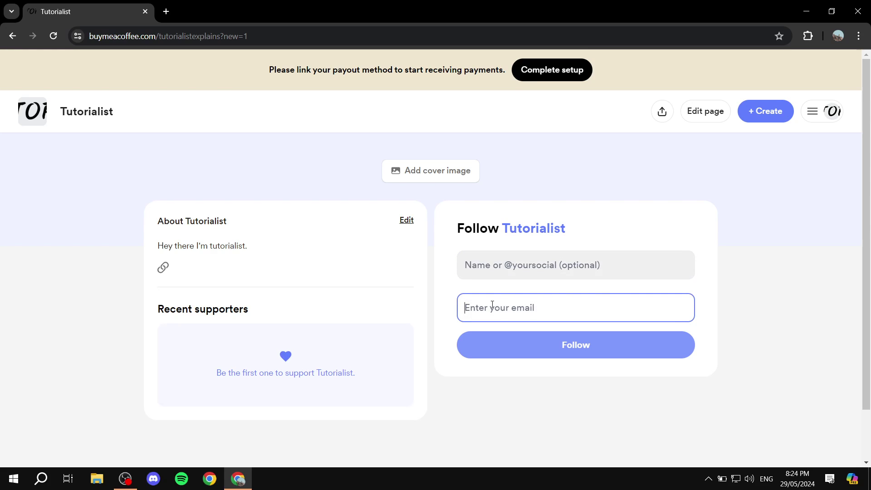
click(554, 338)
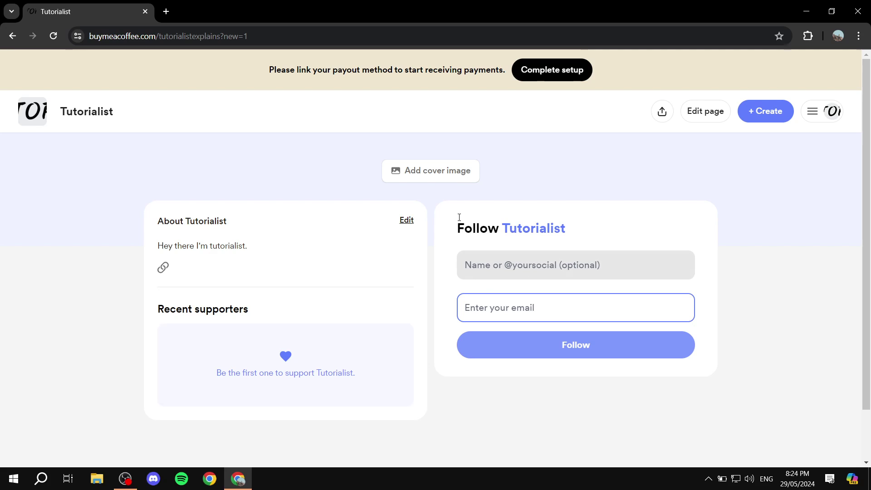
click(434, 171)
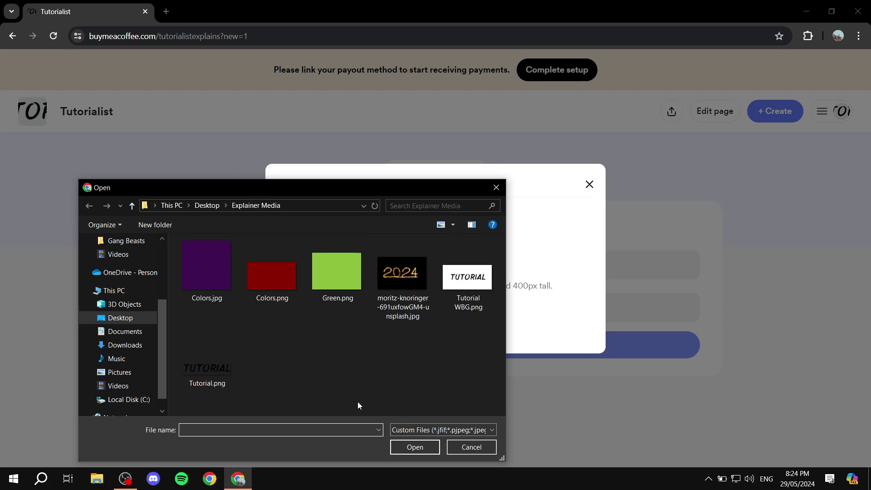
Step: Upload Tutorial WBG.png as the page's cover image
double_click(472, 287)
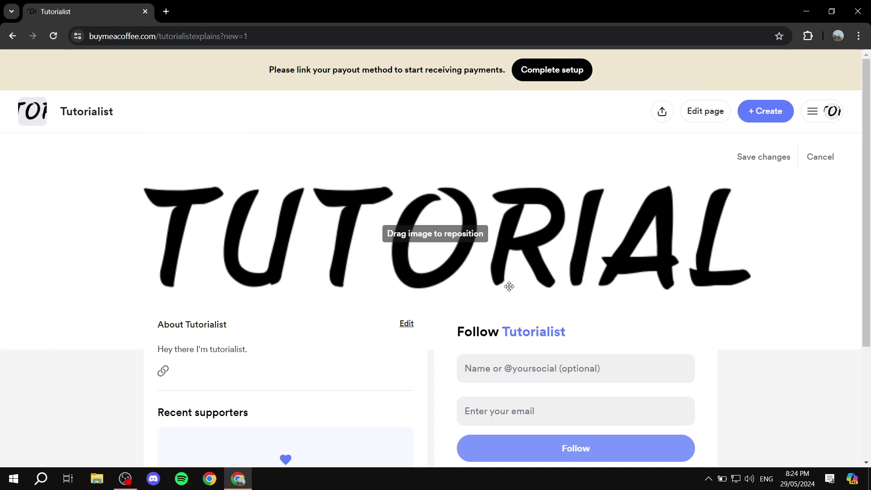
scroll(502, 285, down, 3)
scroll(271, 362, up, 4)
scroll(583, 311, down, 4)
scroll(490, 317, up, 3)
scroll(524, 325, down, 1)
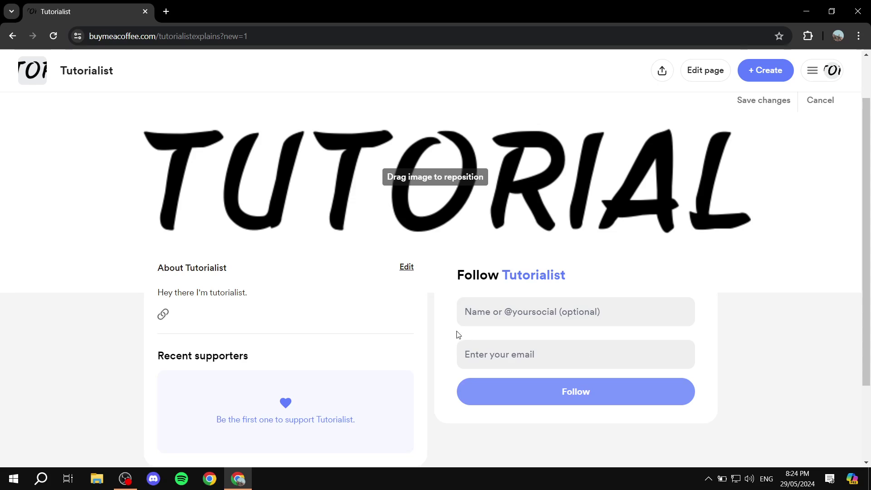
drag(448, 274, 476, 346)
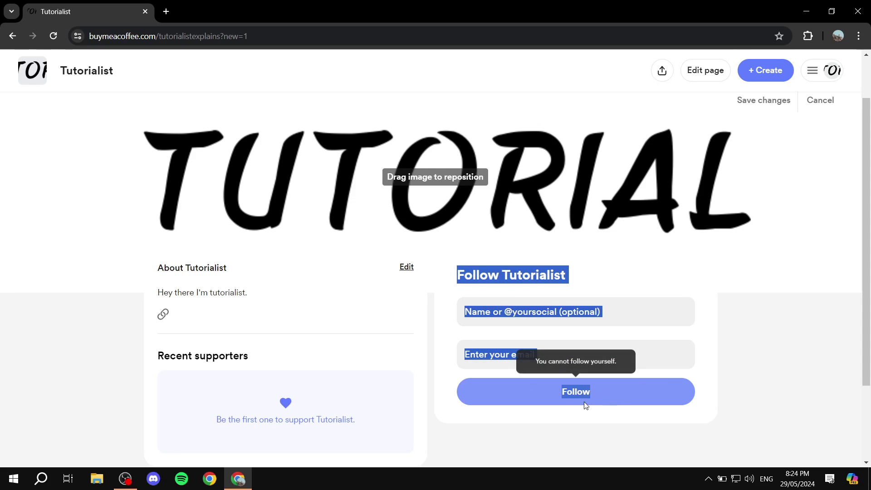
click(187, 378)
scroll(563, 240, up, 2)
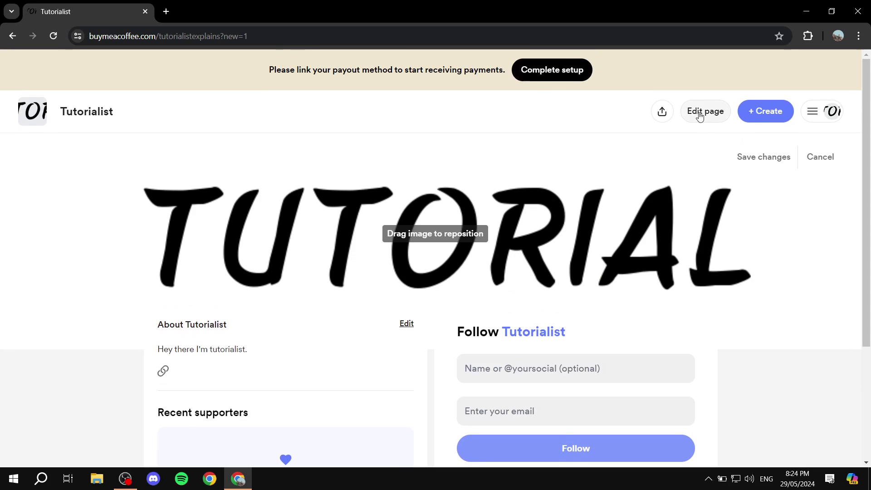
Step: Open the page editor and scroll down through the page settings
click(700, 113)
scroll(358, 171, down, 4)
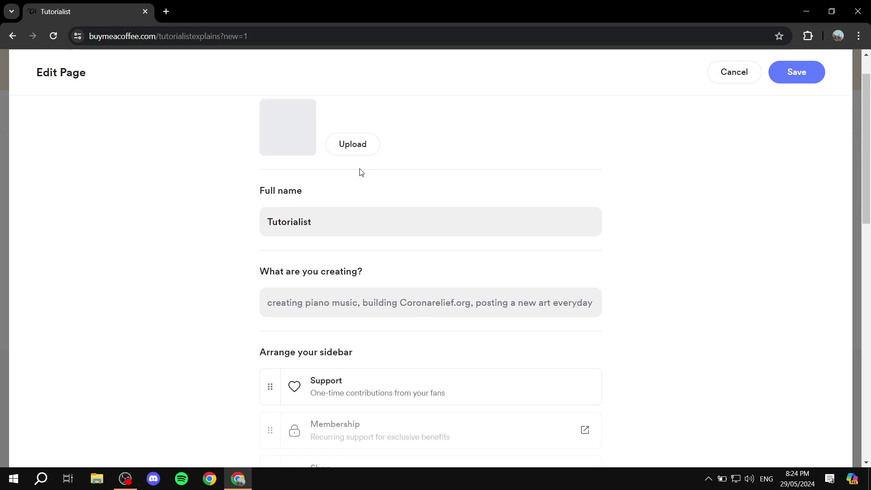
scroll(363, 186, up, 3)
scroll(363, 186, up, 1)
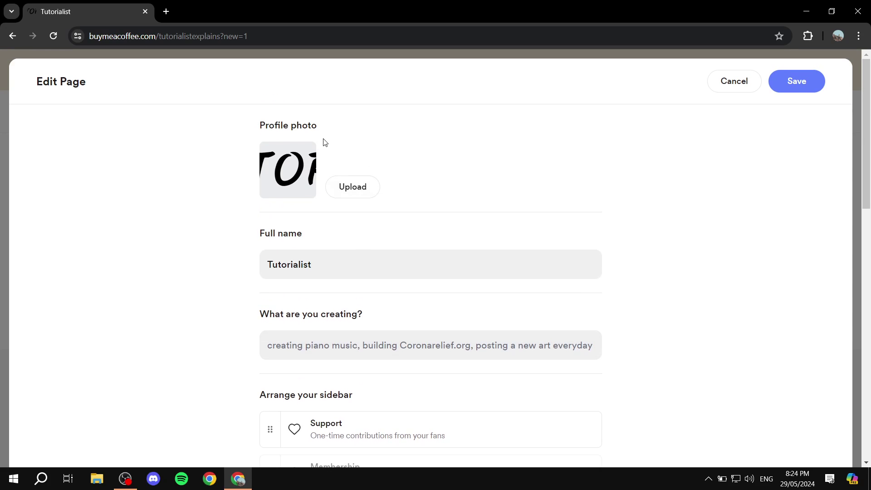
scroll(329, 210, down, 1)
scroll(308, 181, down, 4)
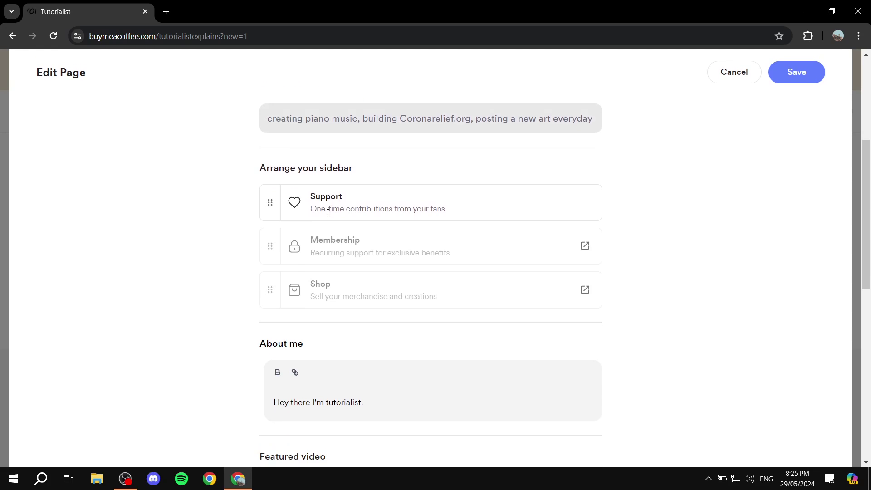
scroll(288, 157, up, 1)
scroll(287, 157, down, 3)
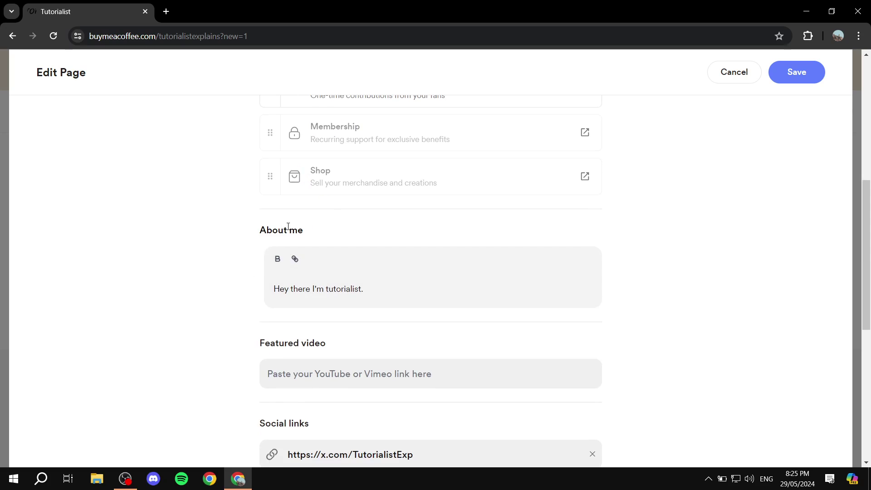
scroll(257, 254, down, 2)
scroll(338, 290, down, 3)
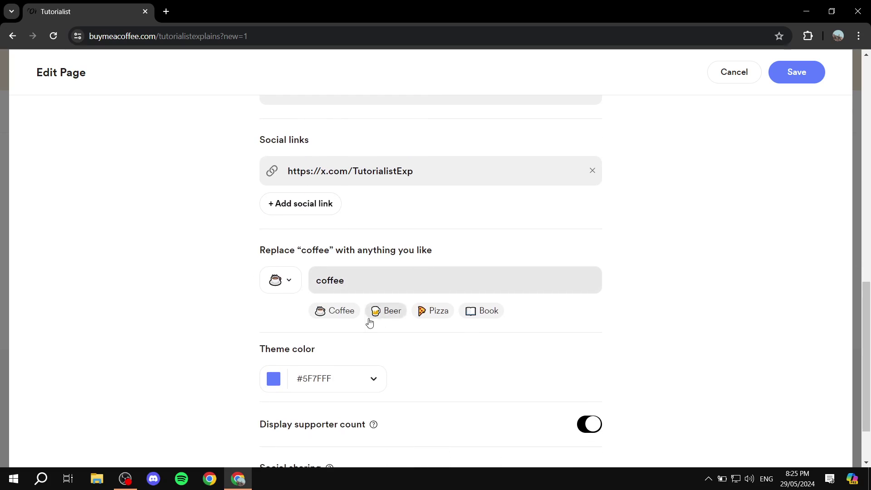
scroll(347, 286, down, 1)
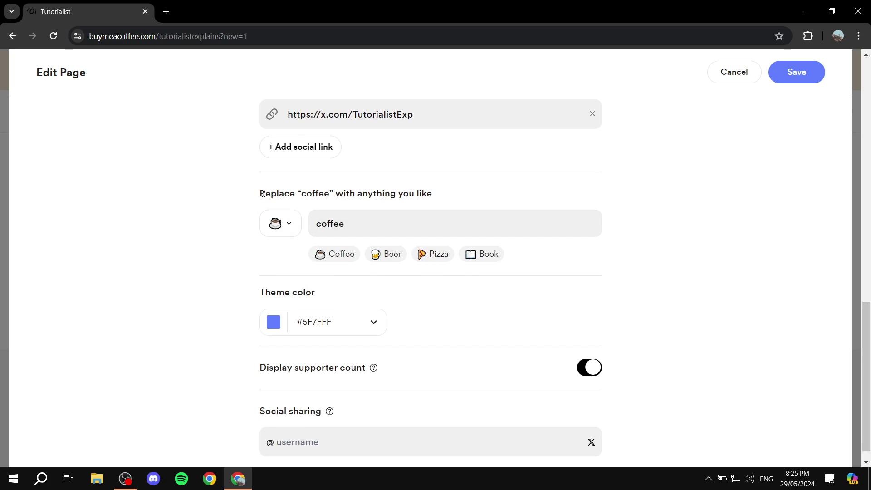
Step: Replace 'coffee' with Pizza on the page
drag(262, 193, 448, 195)
click(456, 194)
click(432, 254)
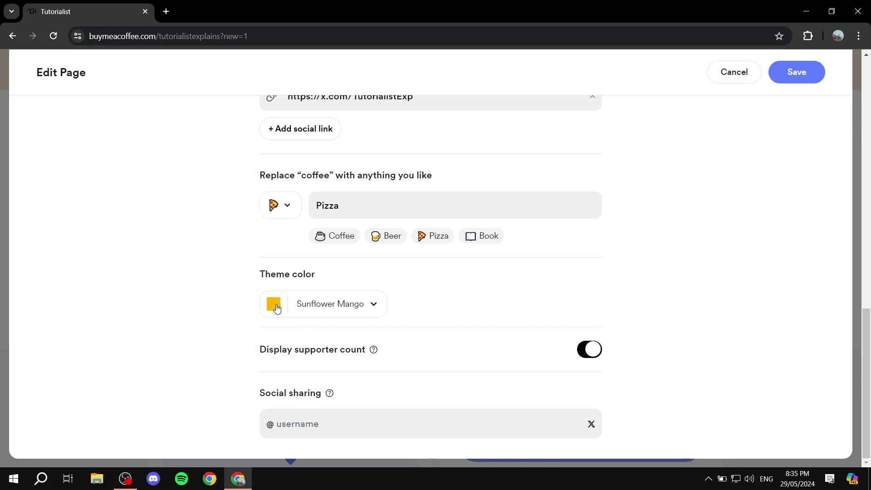
drag(259, 353, 432, 356)
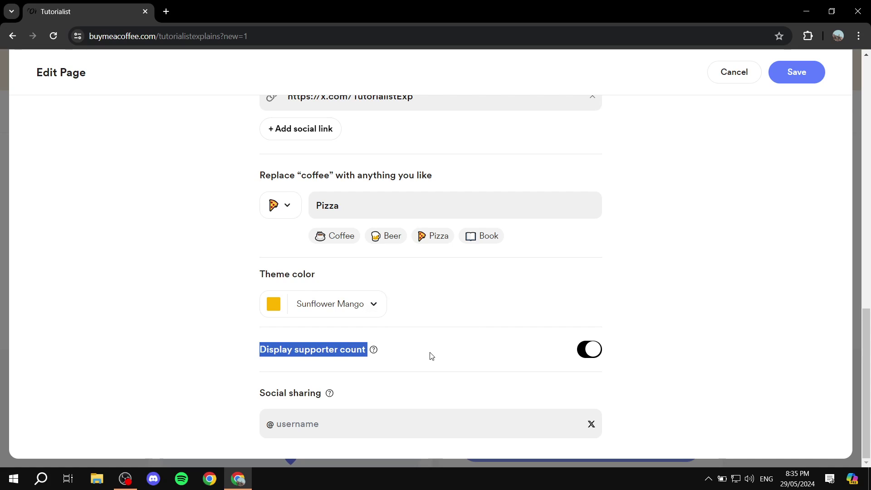
click(431, 356)
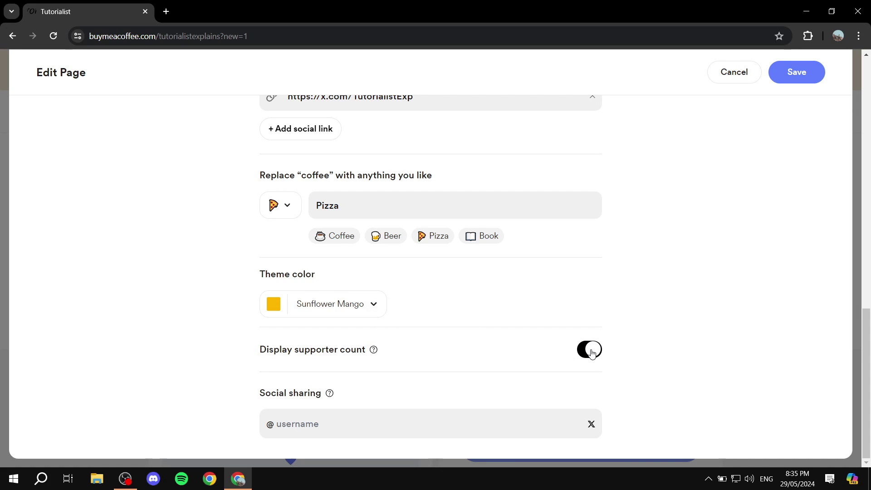
Step: Enter 'Tutorialistsxplains' as the social sharing username
click(319, 415)
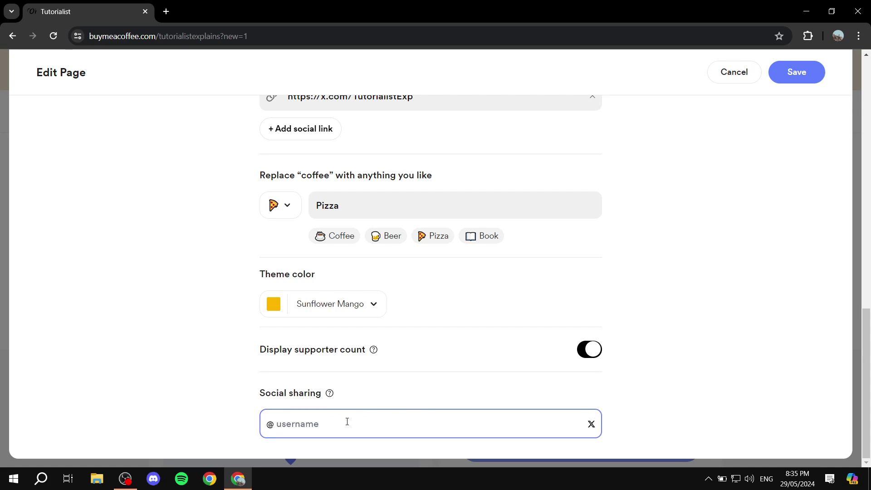
text(Tutorialistsxplains)
click(640, 410)
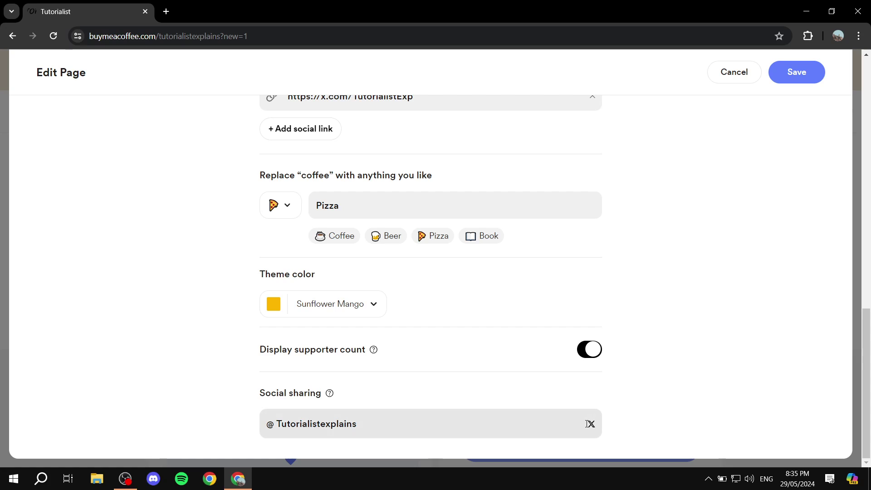
Step: Scroll back up to the What are you creating? description and the profile fields
scroll(570, 312, up, 15)
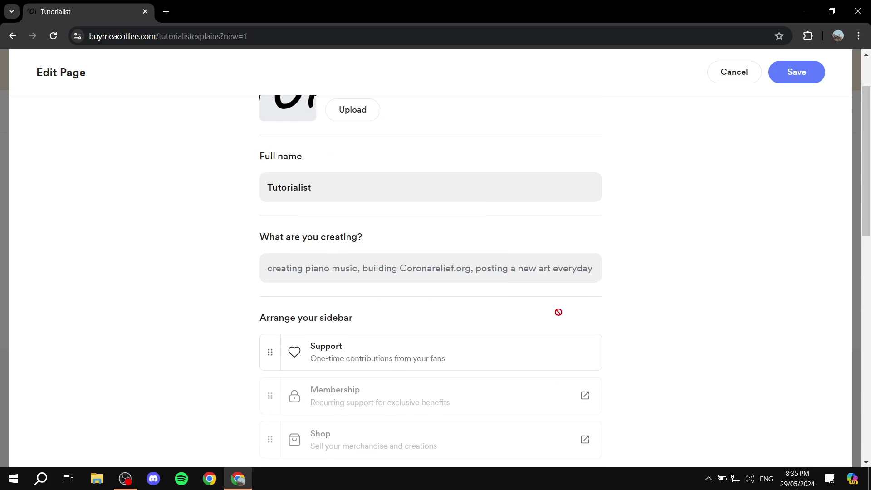
scroll(488, 313, down, 1)
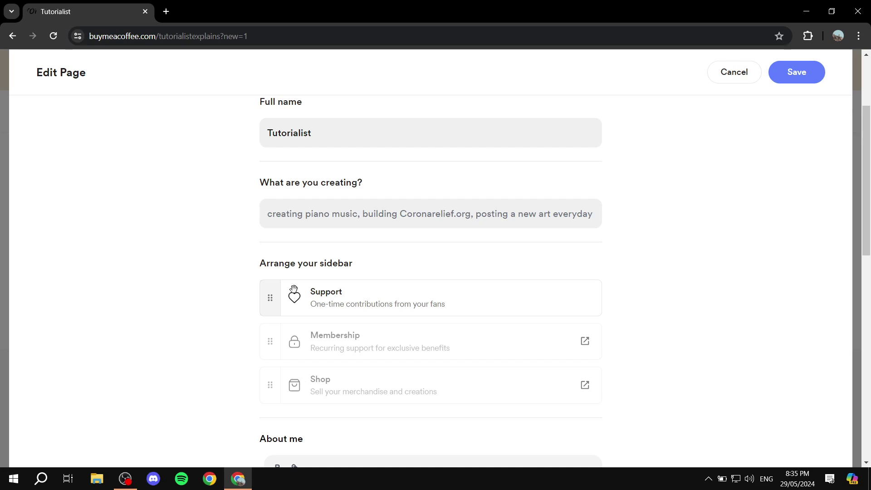
scroll(314, 310, up, 1)
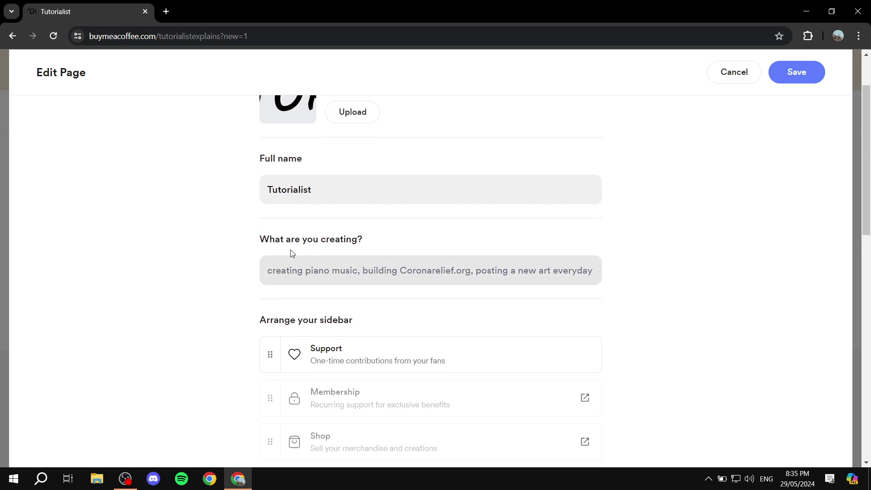
click(318, 266)
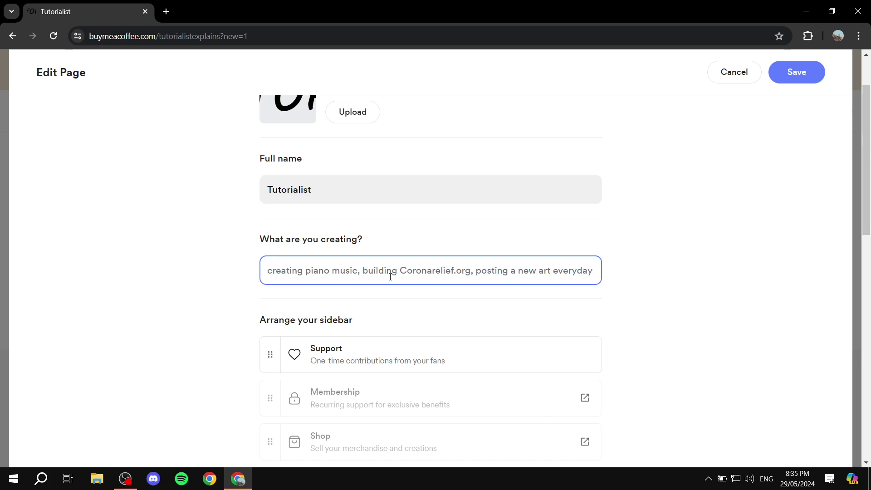
scroll(396, 277, up, 2)
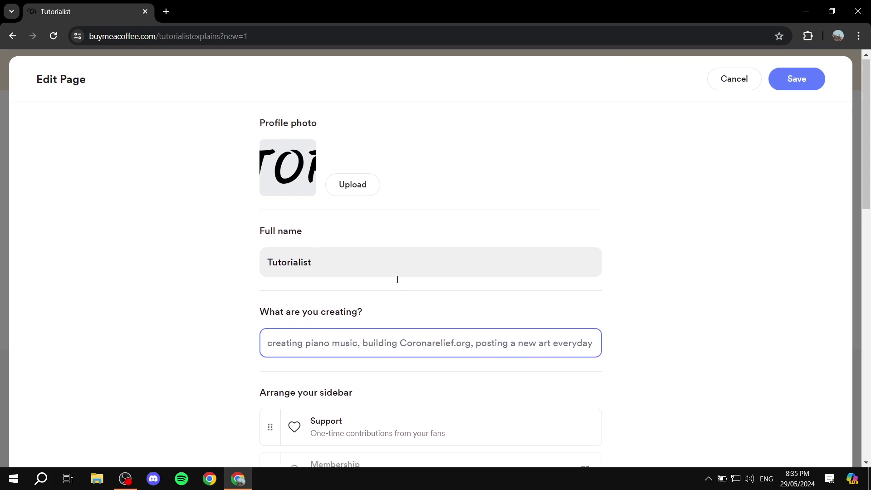
Step: Save the page edits
click(797, 83)
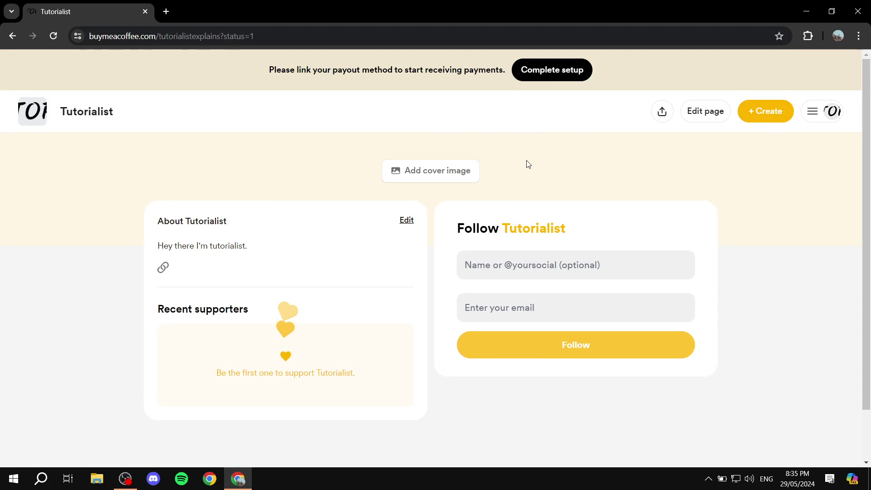
scroll(397, 234, down, 2)
scroll(395, 243, up, 2)
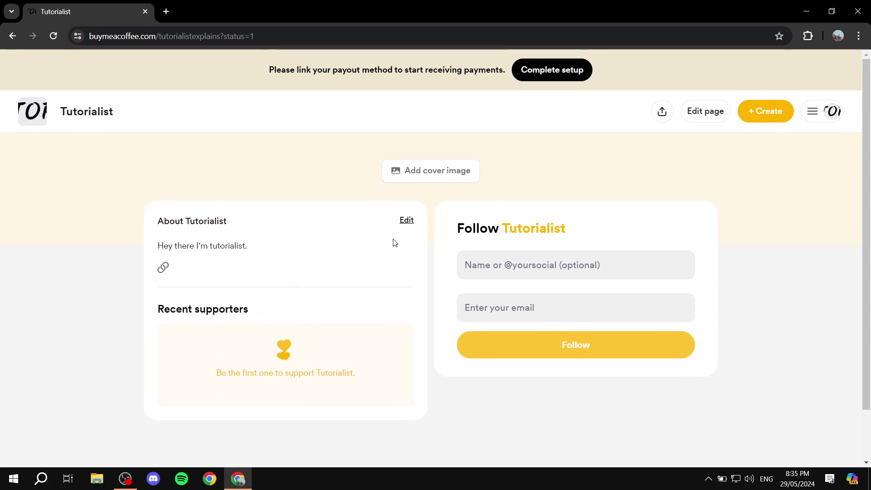
Step: Preview the + Create options, close them without choosing, and open the account menu
click(765, 114)
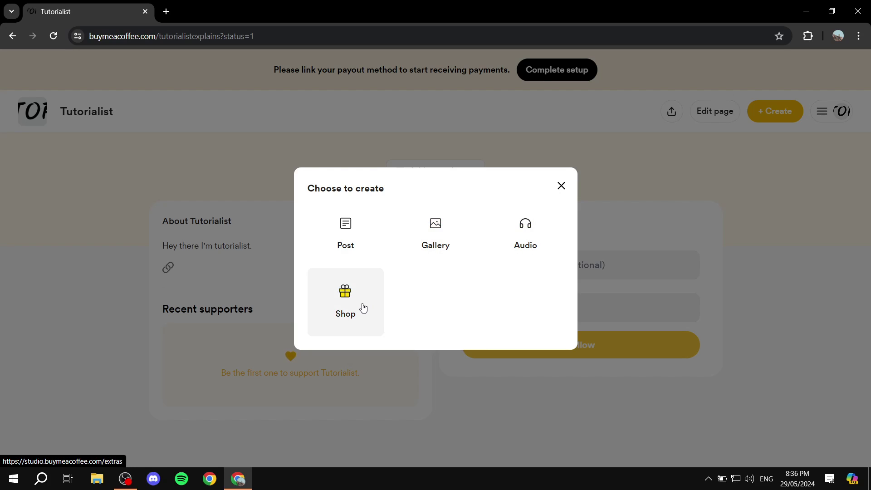
click(561, 186)
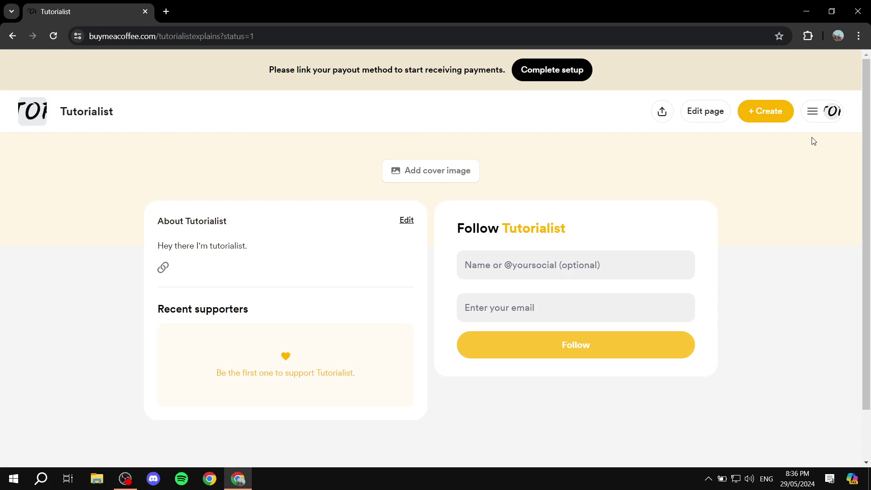
click(811, 114)
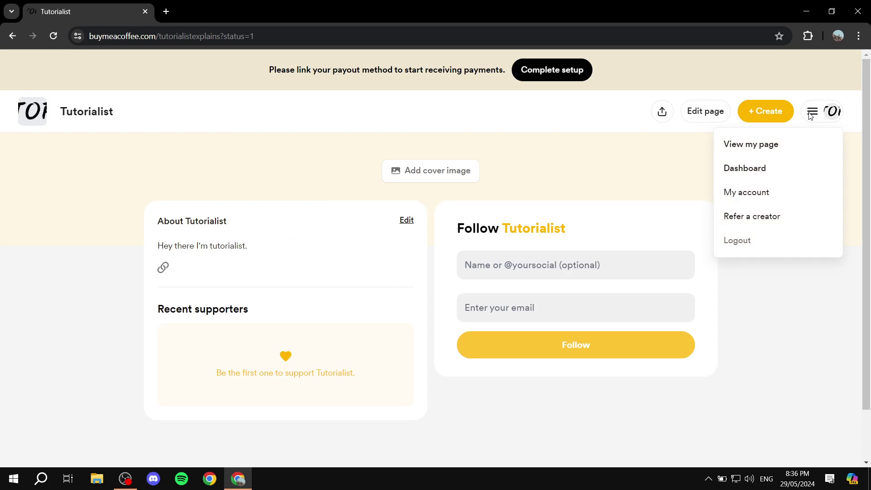
Step: Open the creator dashboard from the profile menu and look at the $0 earnings
click(749, 168)
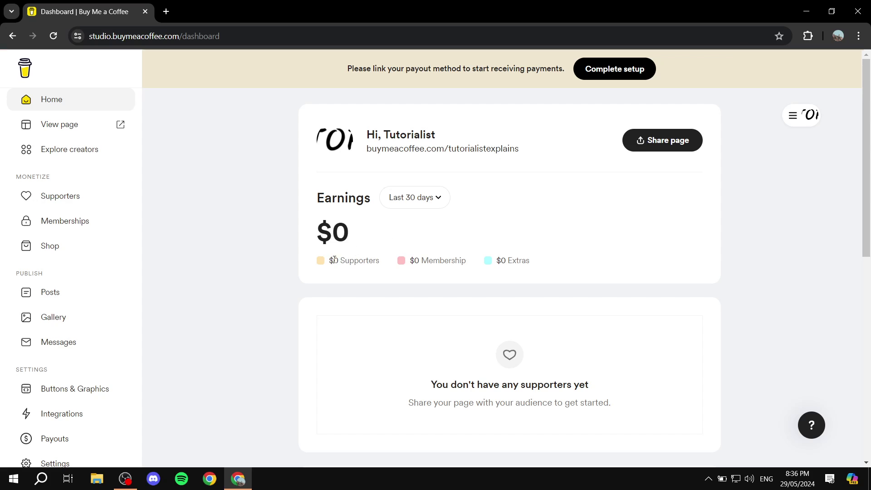
drag(316, 228, 382, 231)
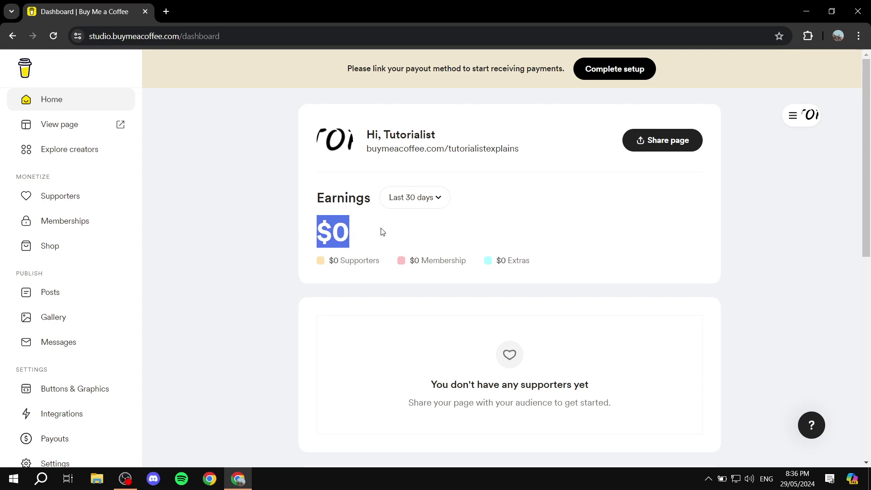
click(281, 252)
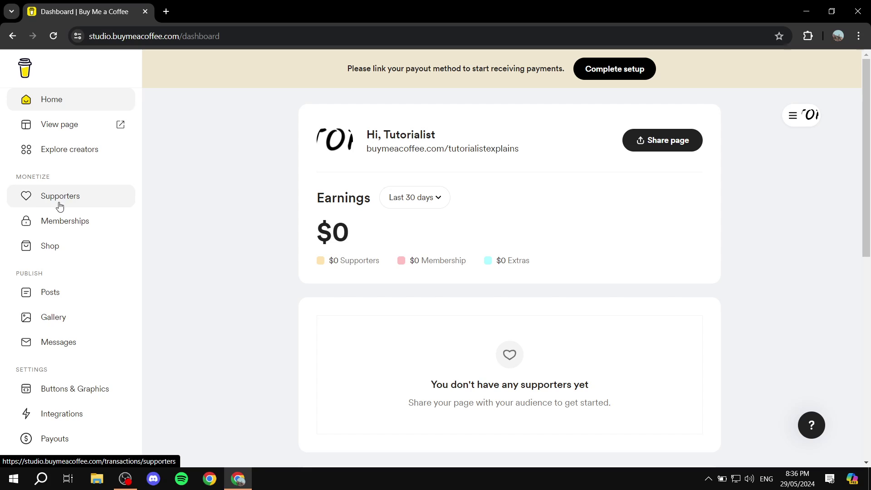
Step: View the Supporters page with 0 supporters, then the Memberships page
click(45, 205)
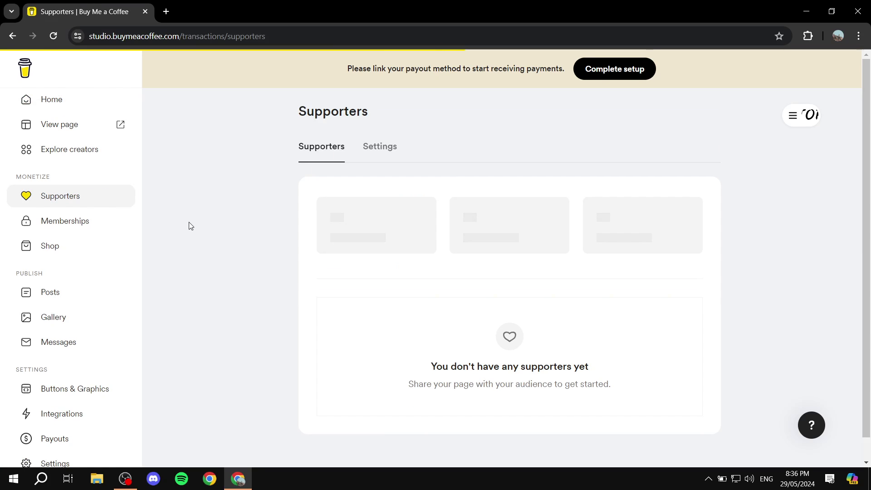
click(67, 223)
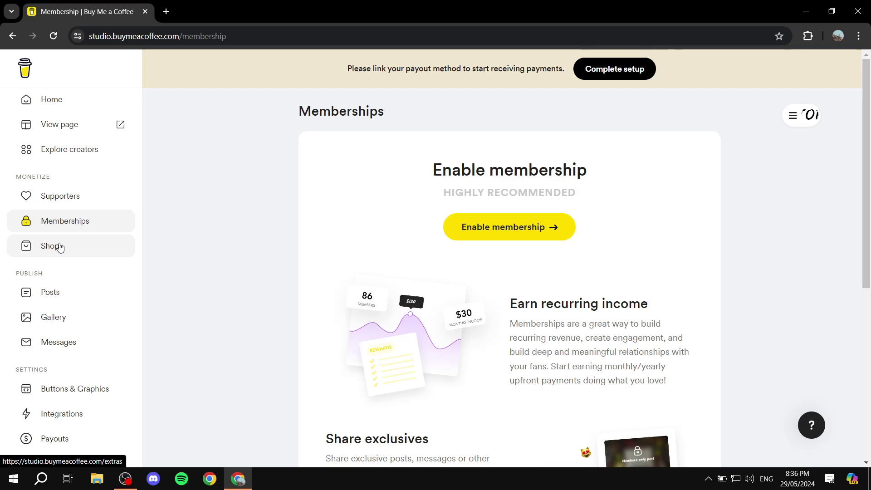
scroll(37, 336, down, 1)
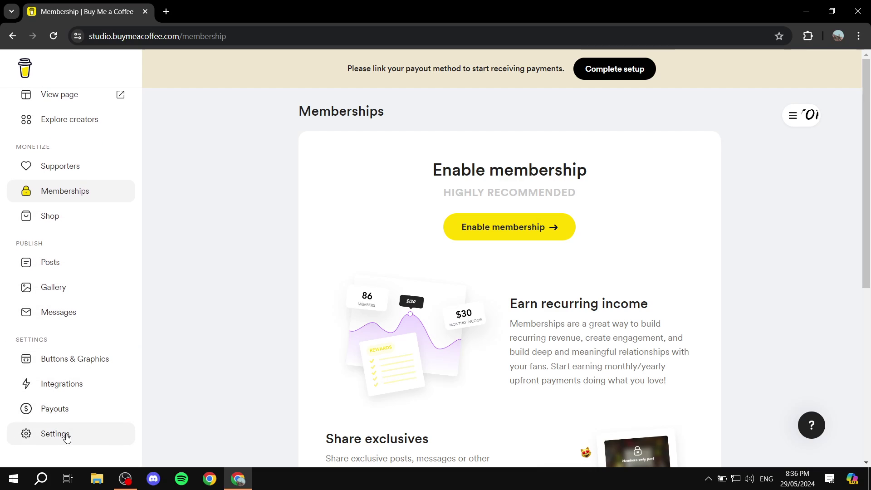
Step: Open Settings and scroll through the goal and United States Dollar payment currency options
click(39, 437)
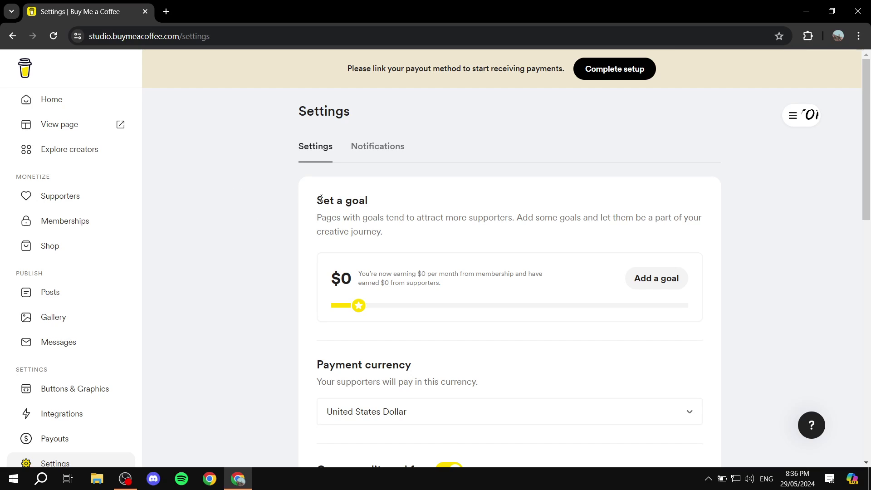
scroll(319, 201, down, 4)
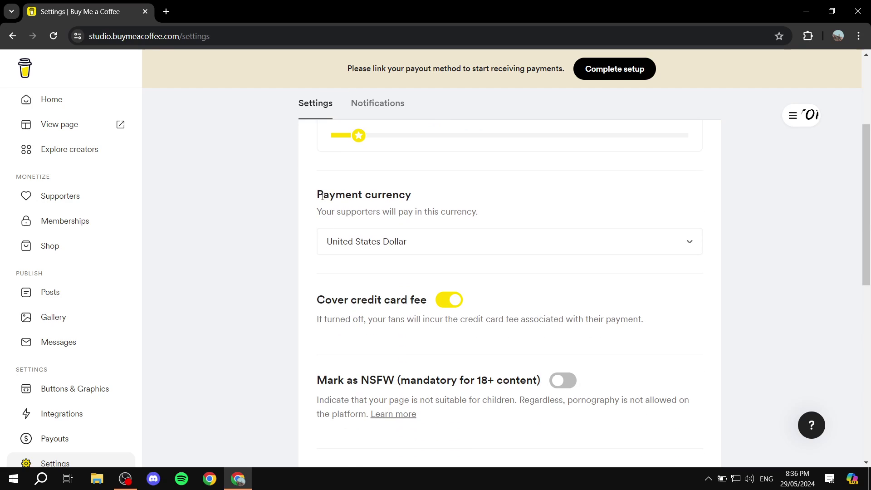
scroll(322, 196, down, 1)
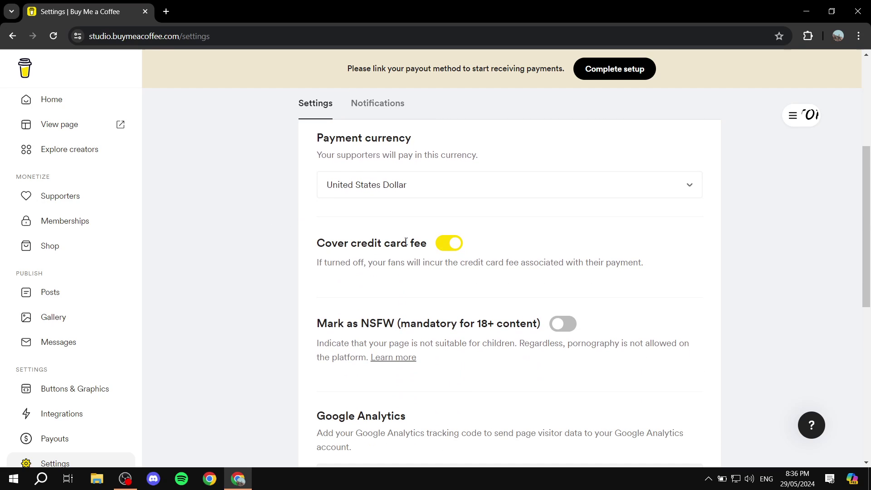
scroll(405, 241, down, 6)
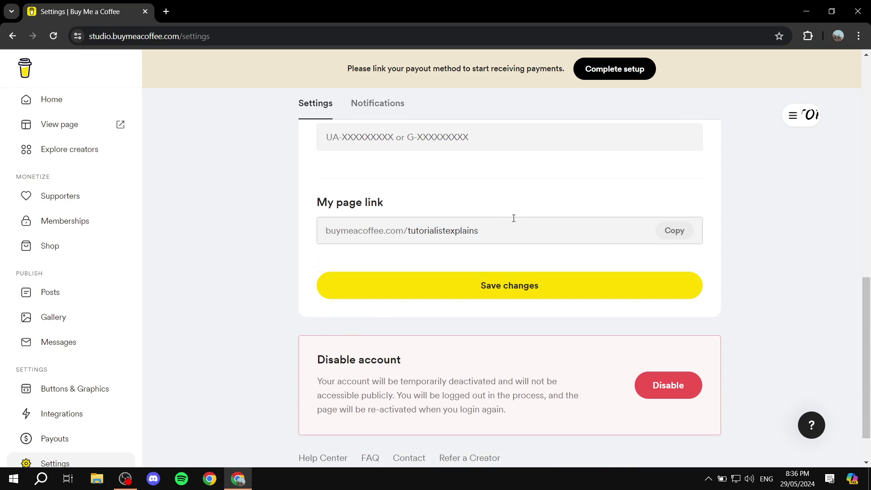
scroll(504, 220, down, 1)
scroll(423, 269, up, 12)
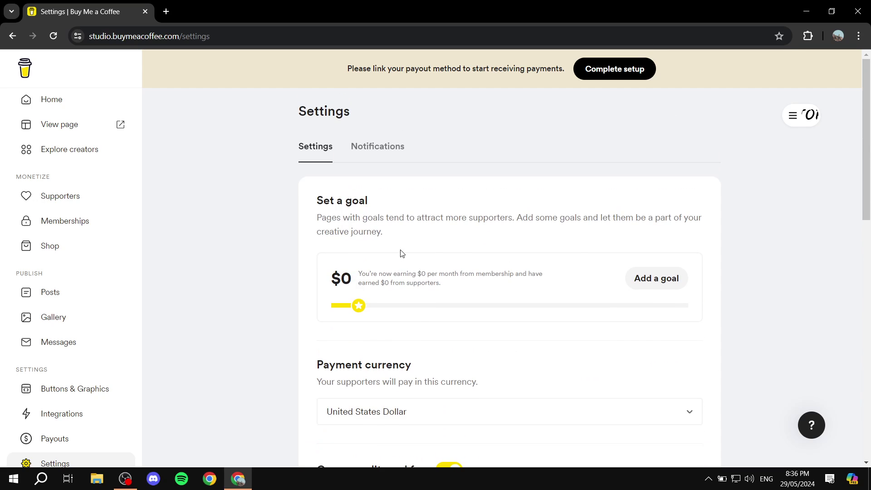
Step: Check the Notifications tab, then return to the general Settings tab
click(391, 149)
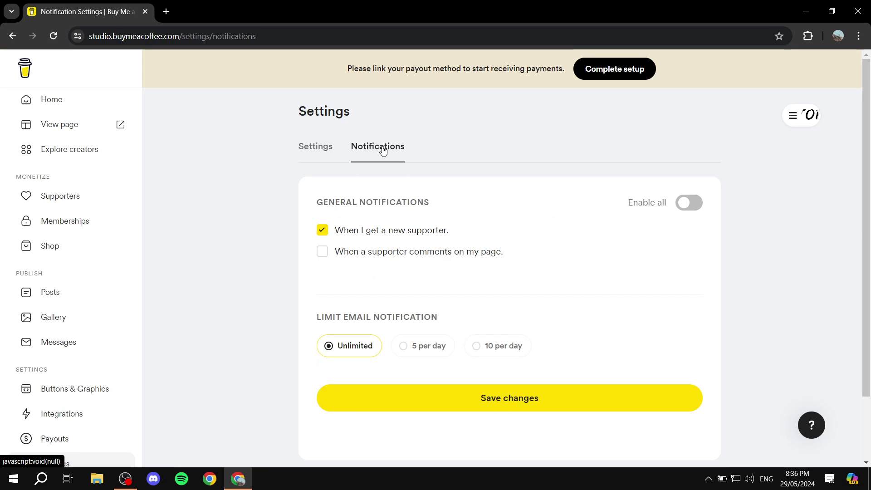
click(312, 146)
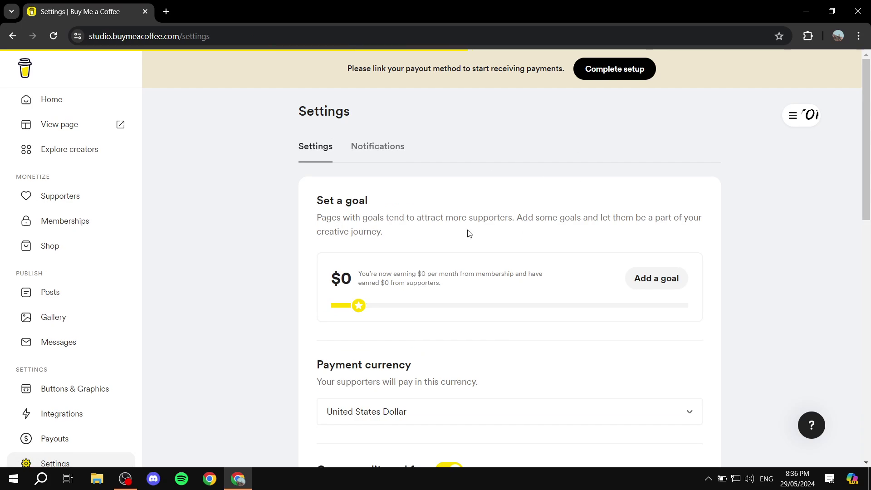
scroll(467, 229, down, 12)
scroll(465, 216, up, 5)
scroll(502, 231, up, 7)
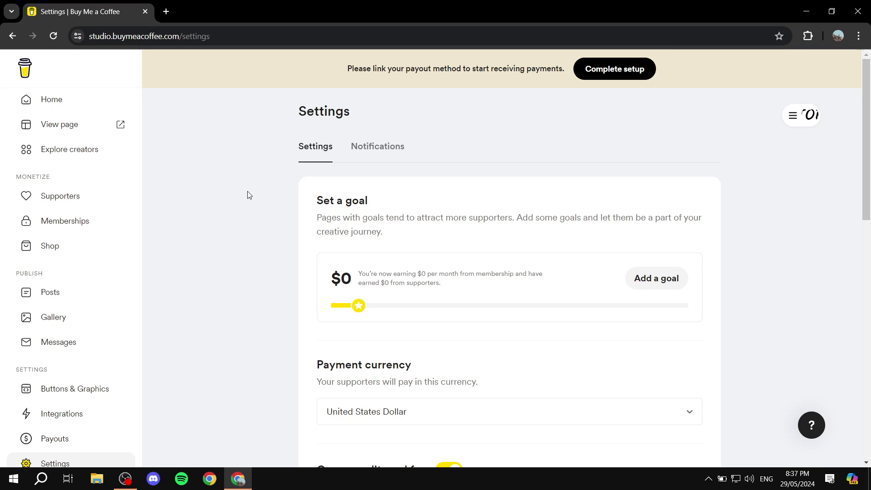
Step: Return to Memberships and enable membership to open a new level form
click(61, 228)
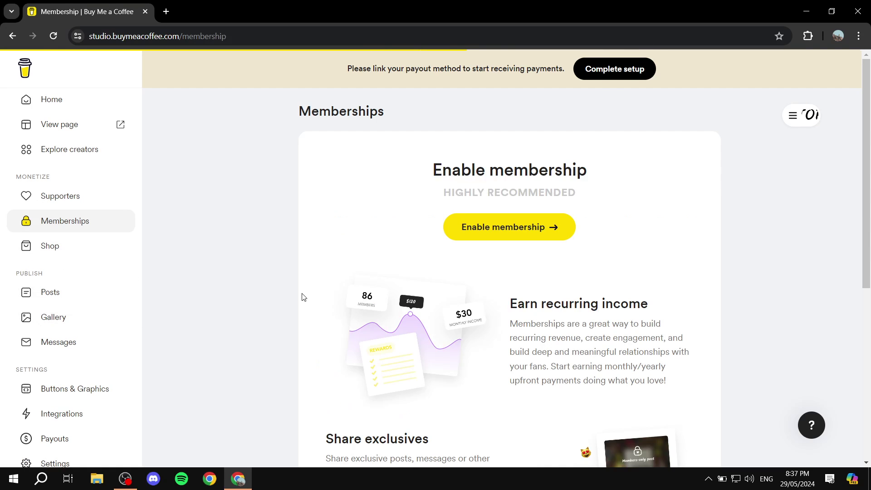
scroll(407, 265, down, 2)
scroll(408, 264, up, 2)
click(511, 229)
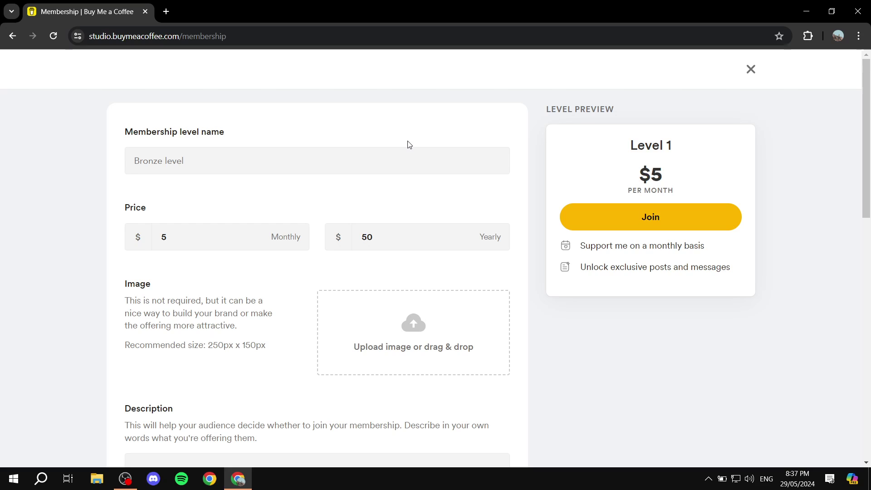
Step: Explore the level name and $5 monthly price fields of the Level 1 form
click(149, 163)
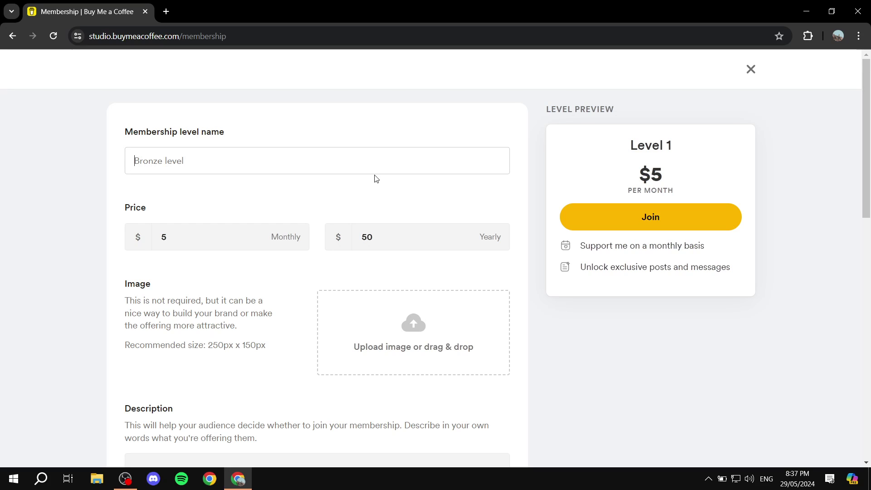
scroll(409, 220, down, 4)
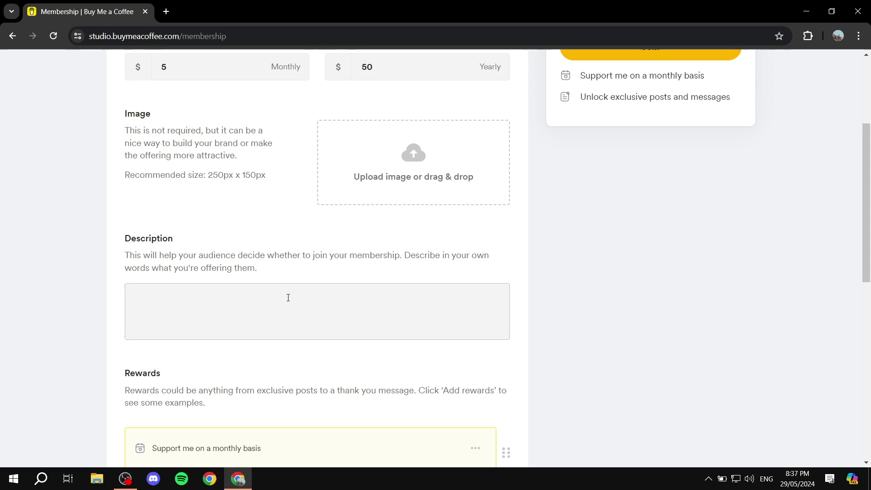
scroll(342, 284, up, 4)
click(242, 236)
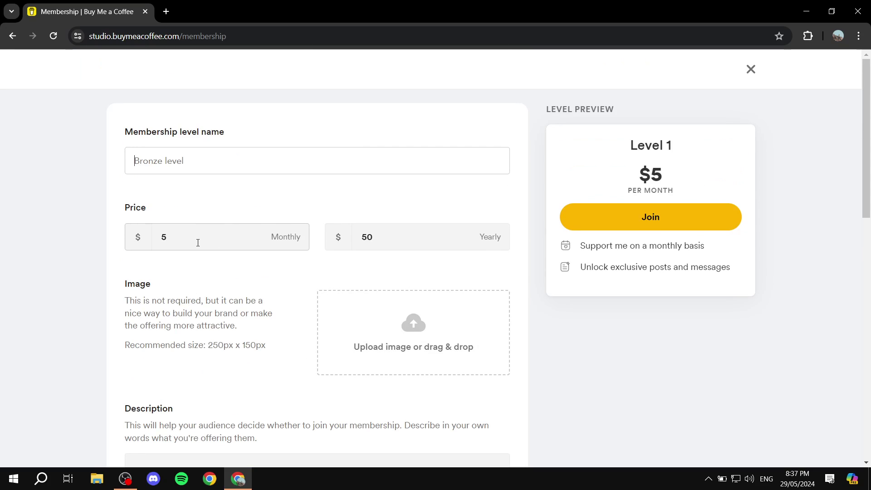
key(shift+Tab)
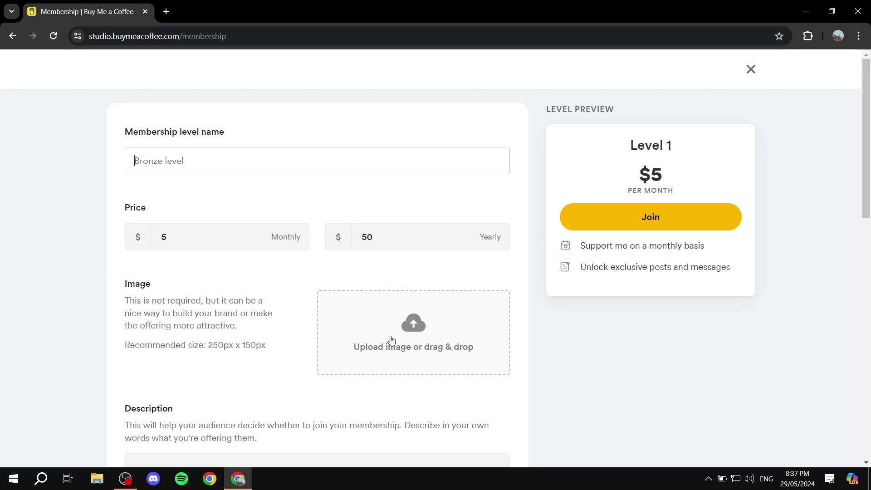
scroll(698, 221, down, 4)
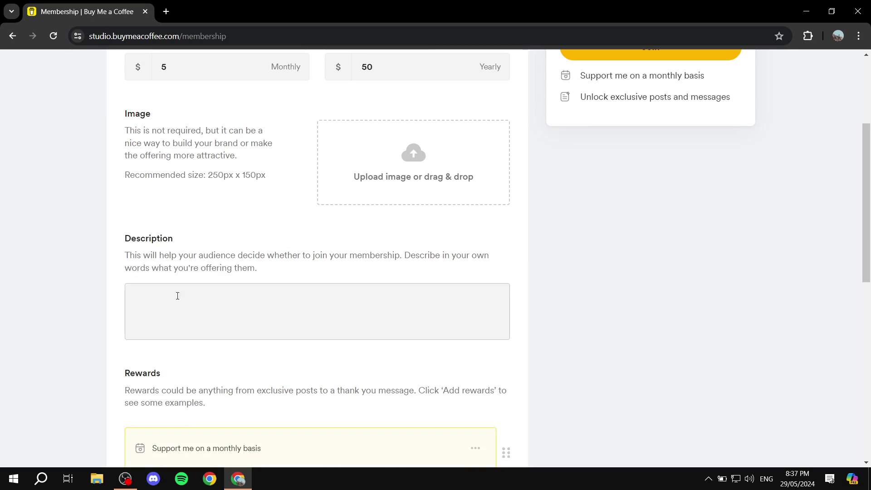
Step: Start the membership description with 'Add some sort of de'
click(199, 311)
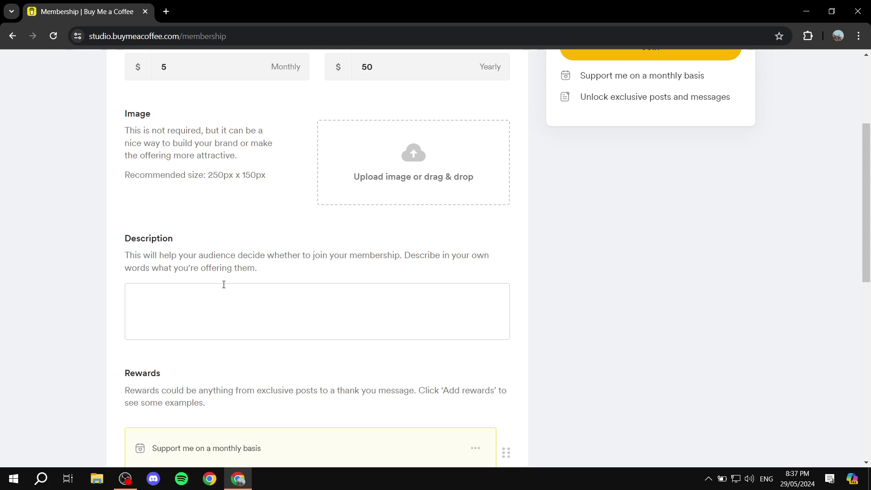
text(Add)
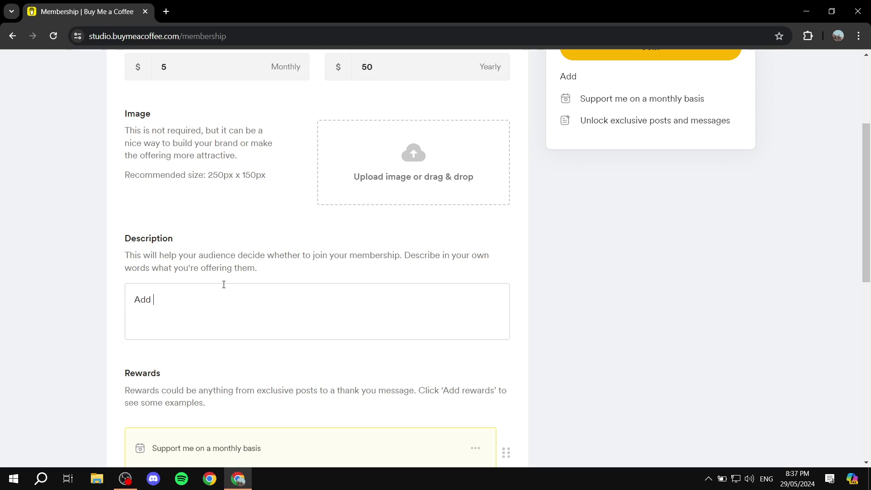
text( some sort of desc.)
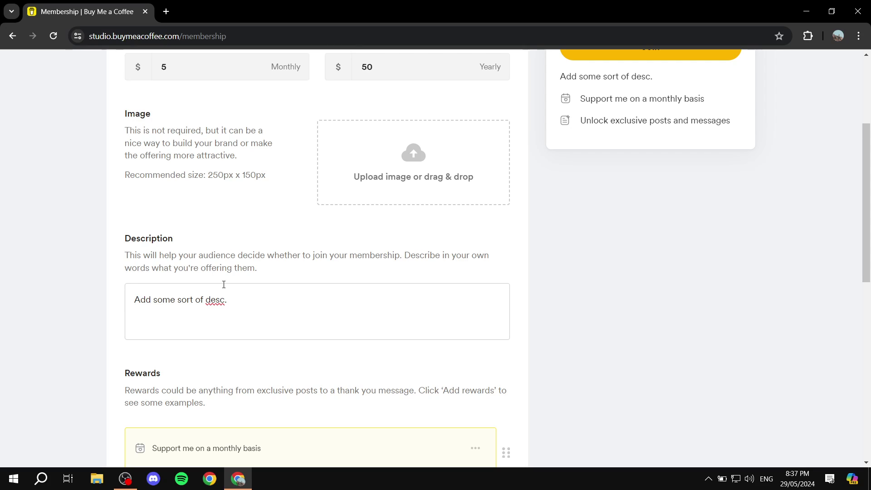
scroll(254, 288, down, 2)
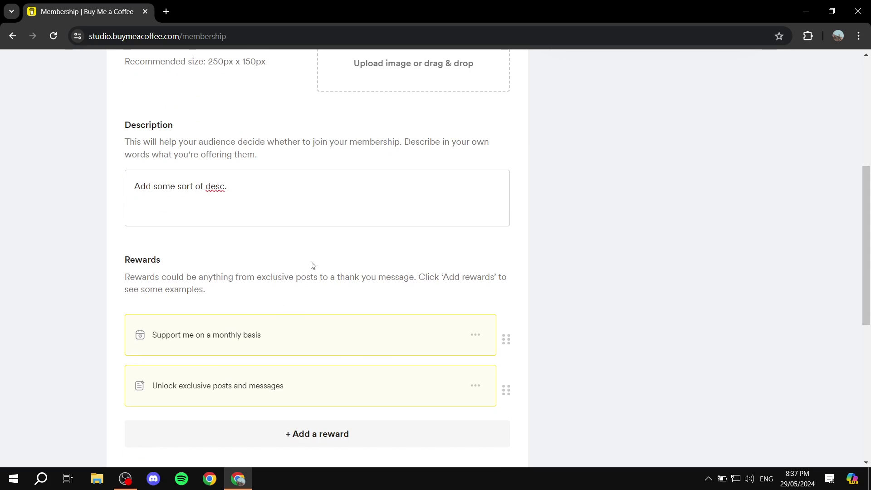
drag(127, 264, 239, 258)
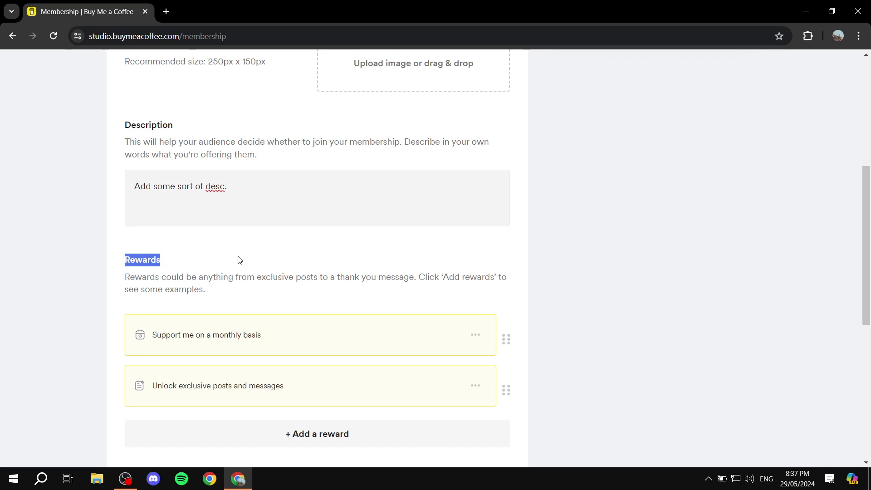
click(240, 260)
scroll(299, 251, down, 1)
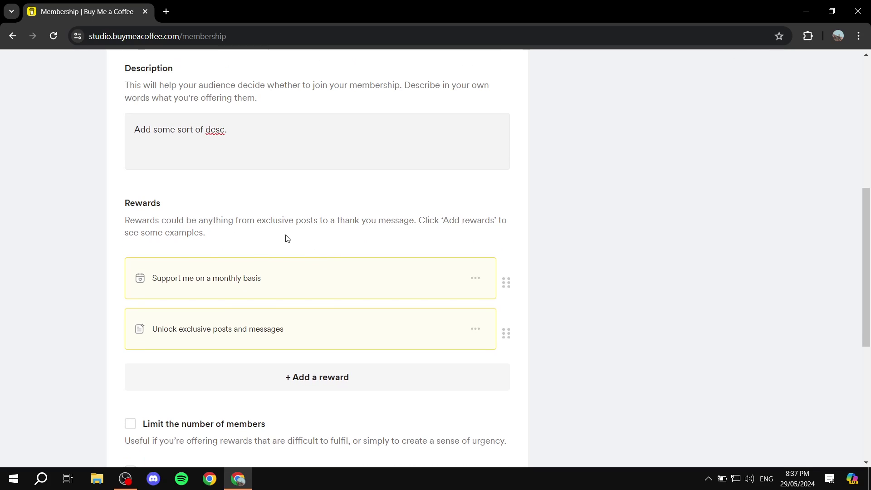
scroll(585, 280, up, 6)
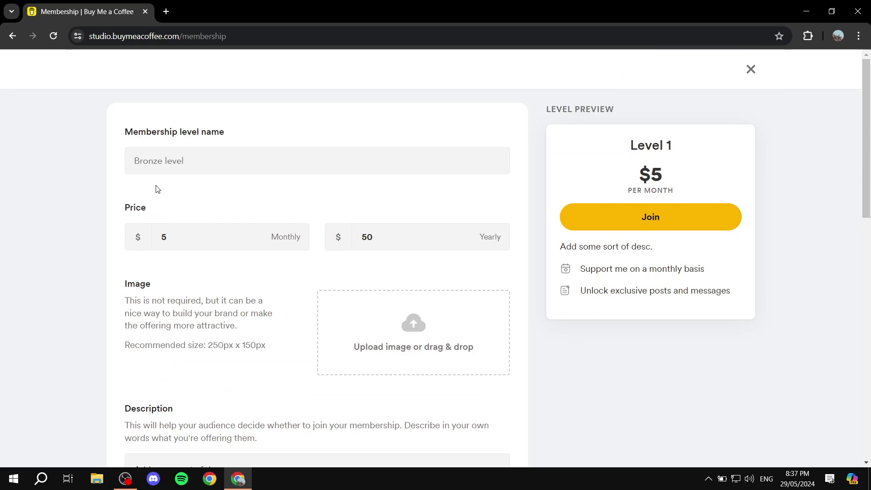
Step: Name the membership level 'Test Memebership'
drag(117, 138, 243, 134)
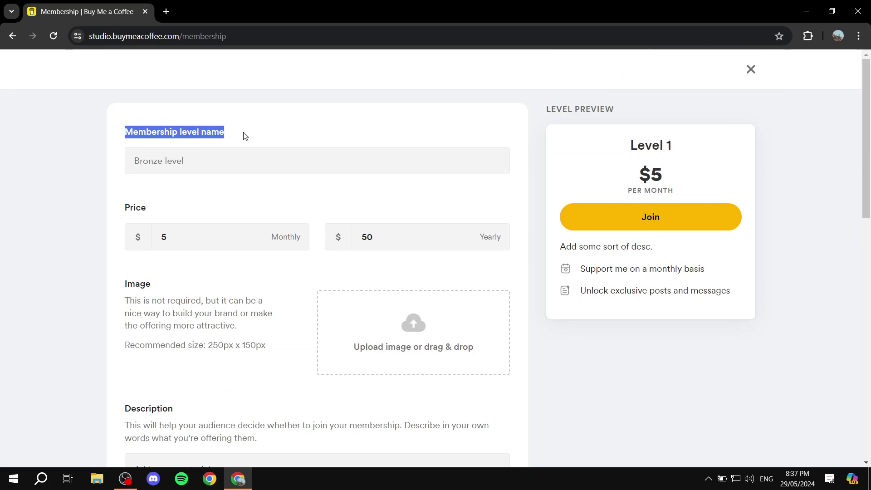
click(4, 177)
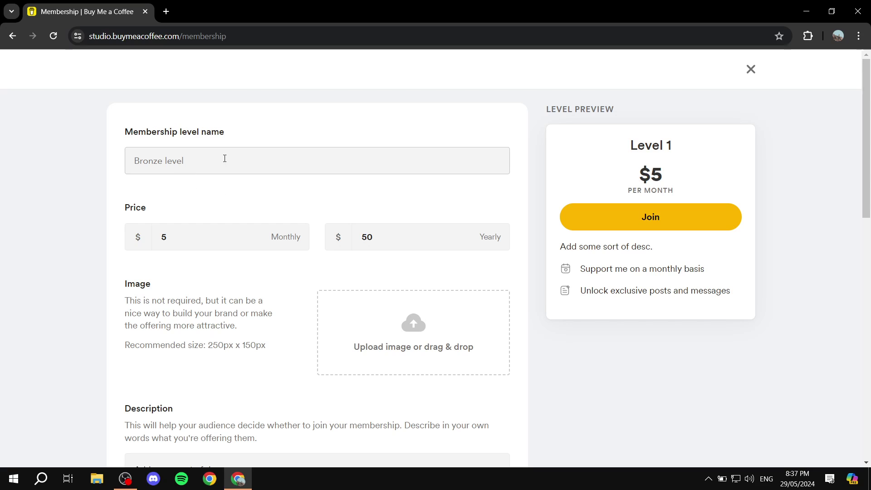
scroll(270, 185, down, 8)
scroll(273, 194, up, 8)
click(241, 154)
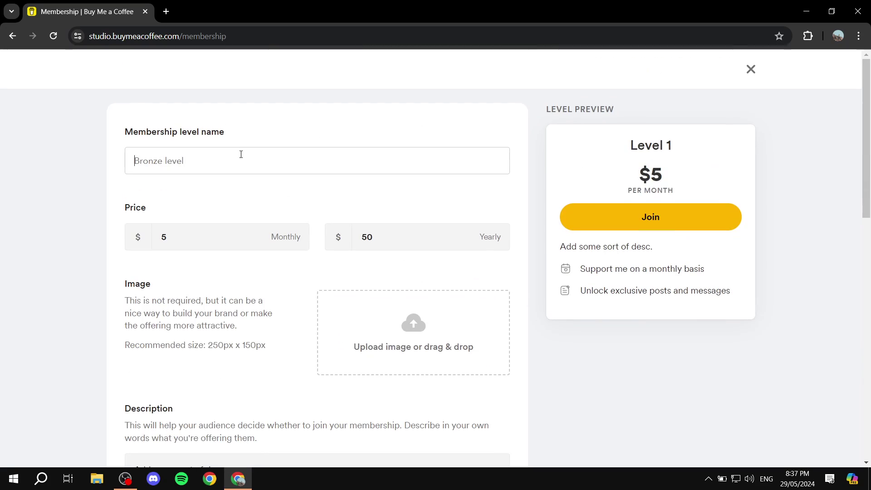
text(Test)
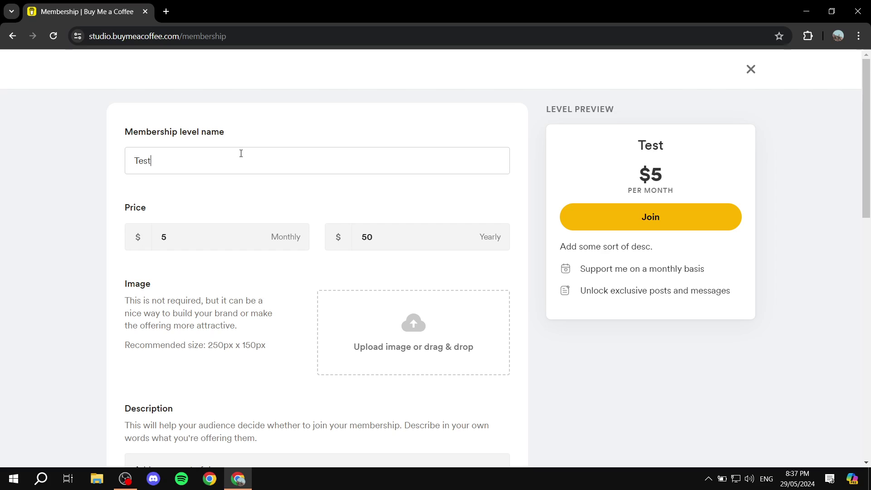
text( Meme)
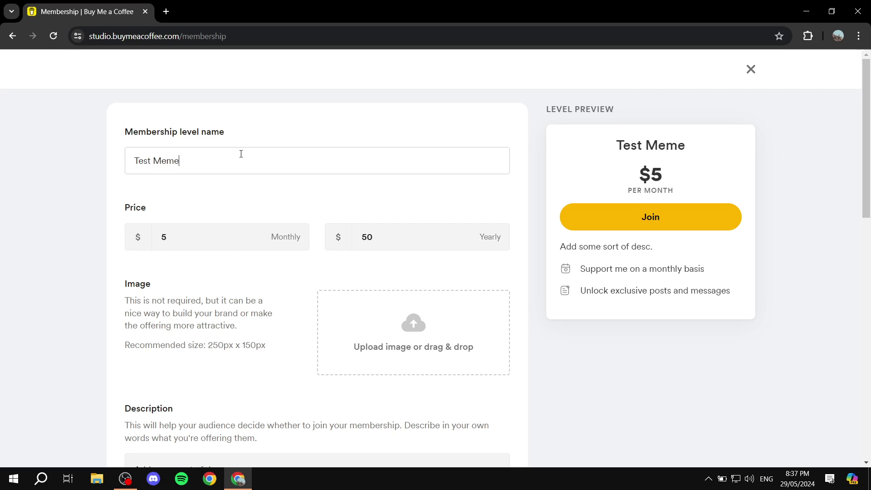
text(bership)
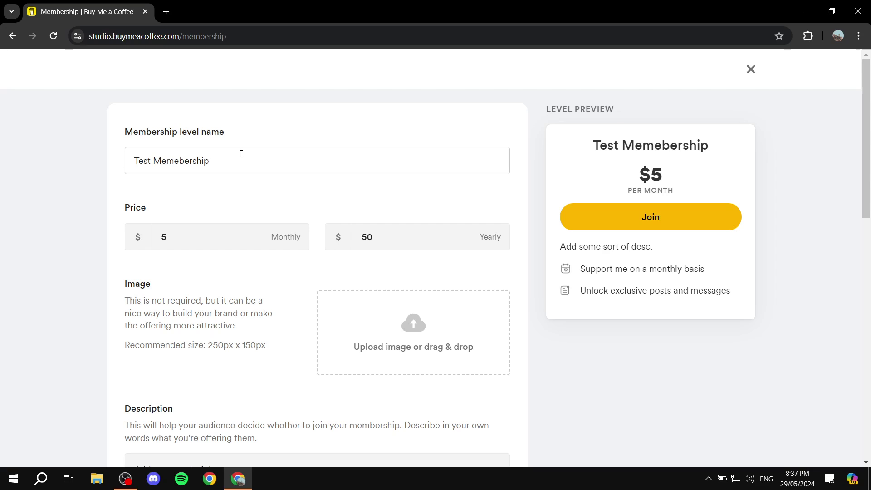
scroll(560, 331, down, 8)
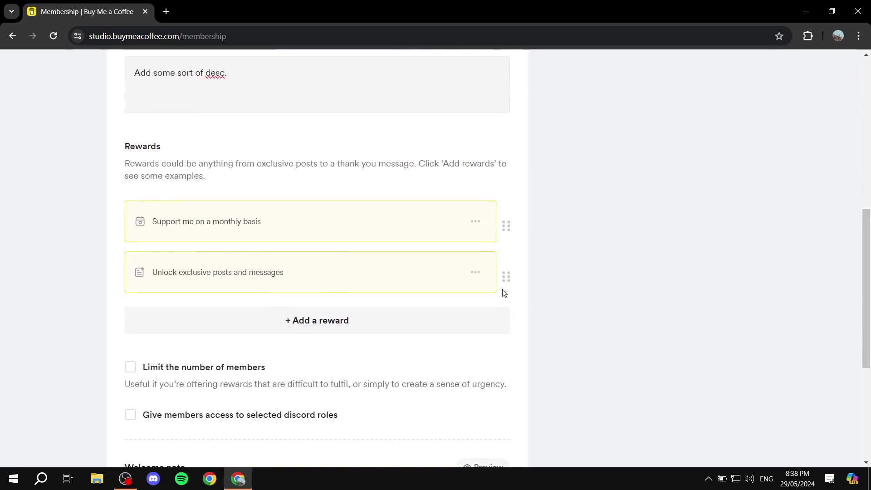
Step: Browse the Add a reward list, then close it without adding any reward
click(301, 324)
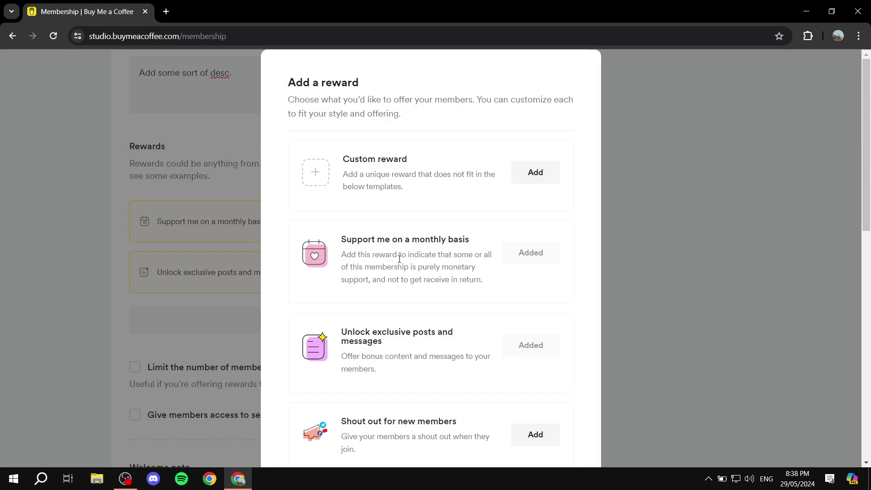
scroll(412, 175, down, 1)
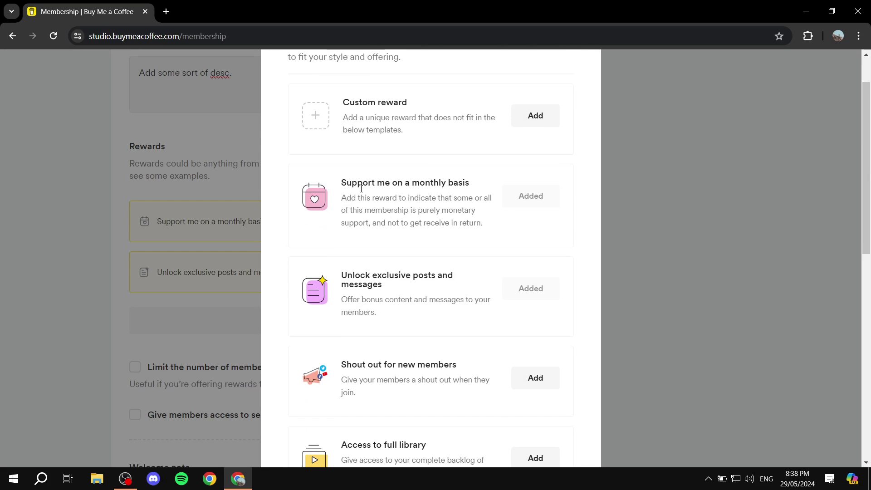
scroll(387, 213, down, 2)
scroll(413, 234, down, 4)
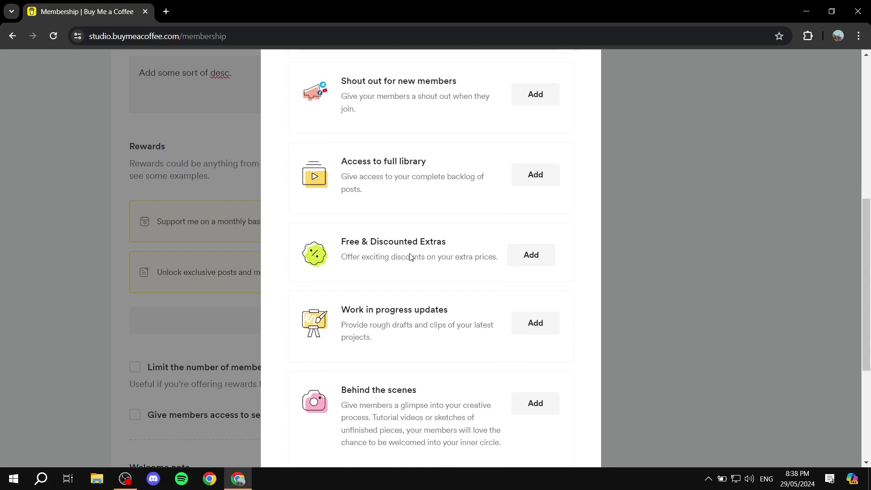
scroll(451, 305, down, 4)
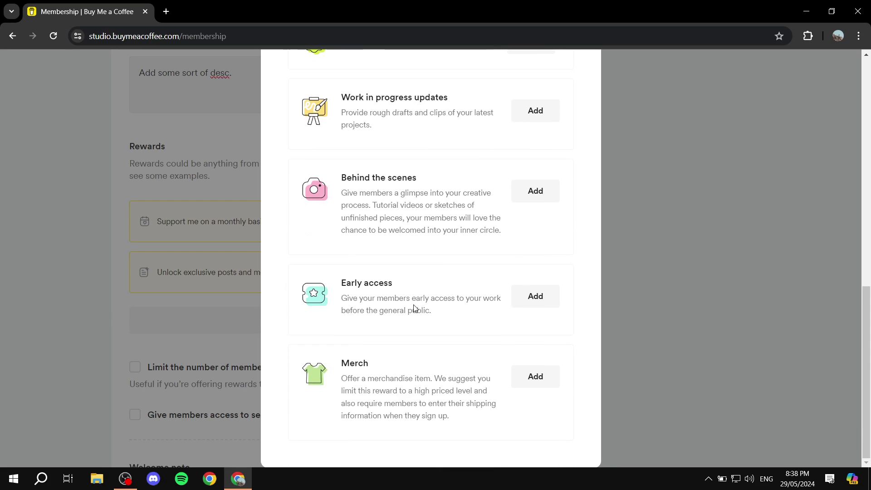
scroll(349, 332, up, 10)
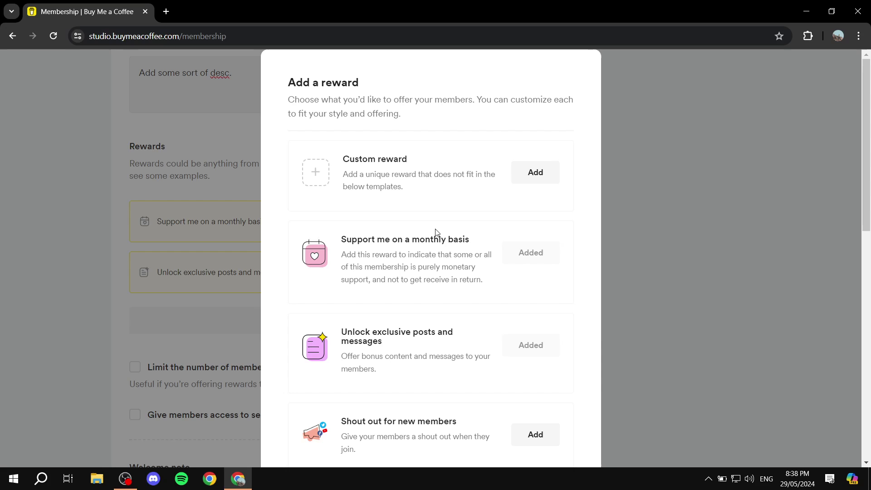
click(673, 189)
scroll(274, 209, down, 5)
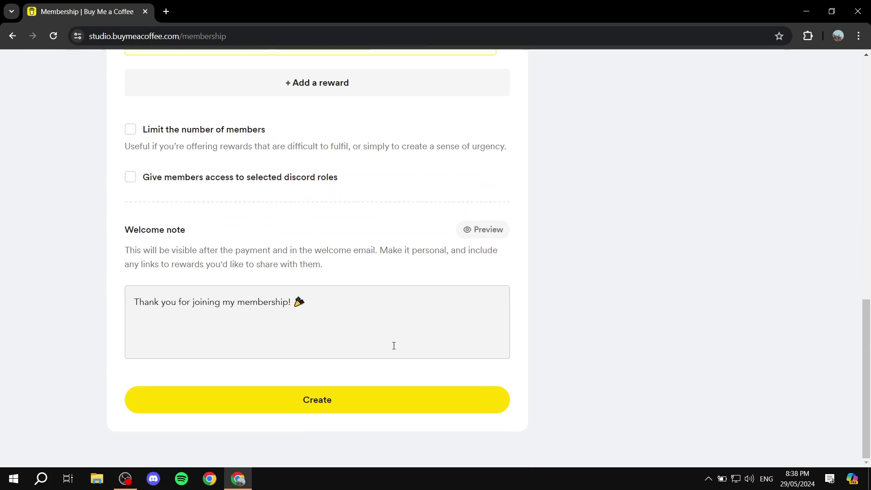
scroll(254, 305, up, 10)
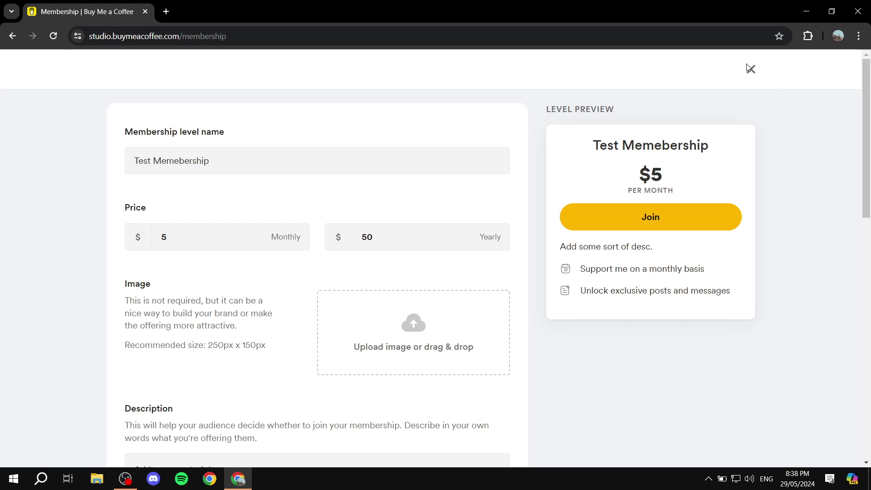
Step: Close the level form and cancel the leave prompts for Payouts and Shop, staying on Memberships
click(748, 71)
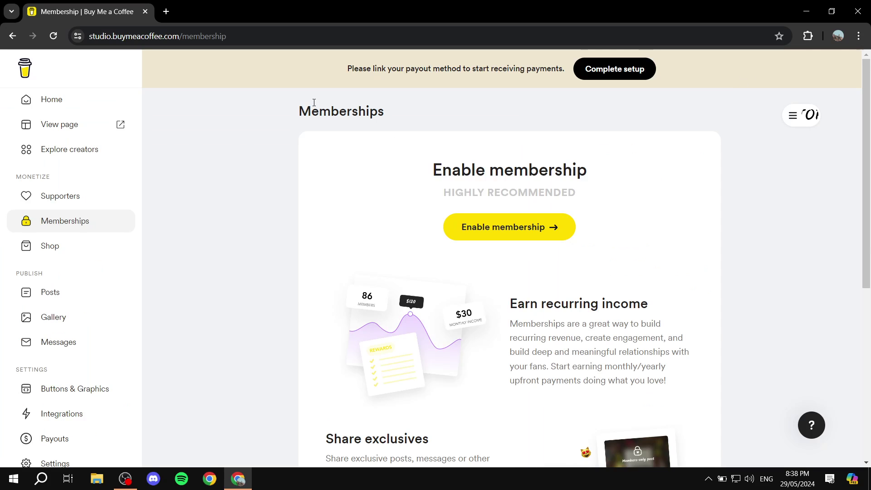
scroll(9, 409, down, 1)
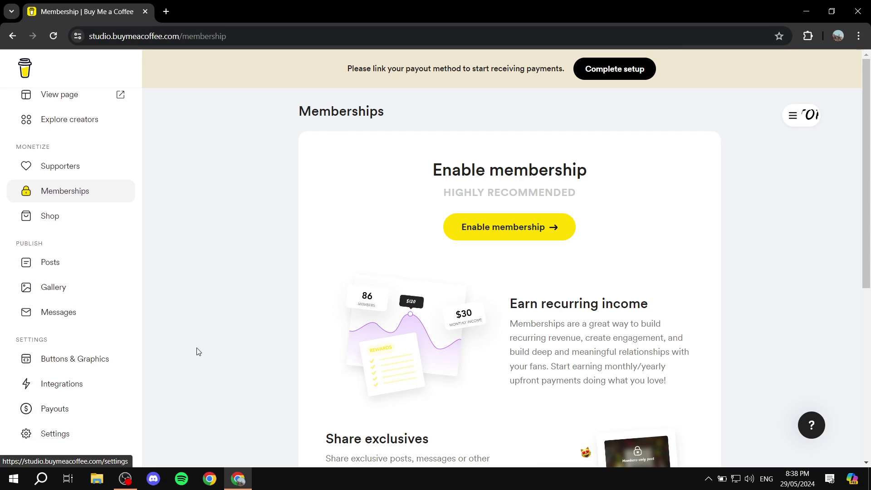
click(59, 410)
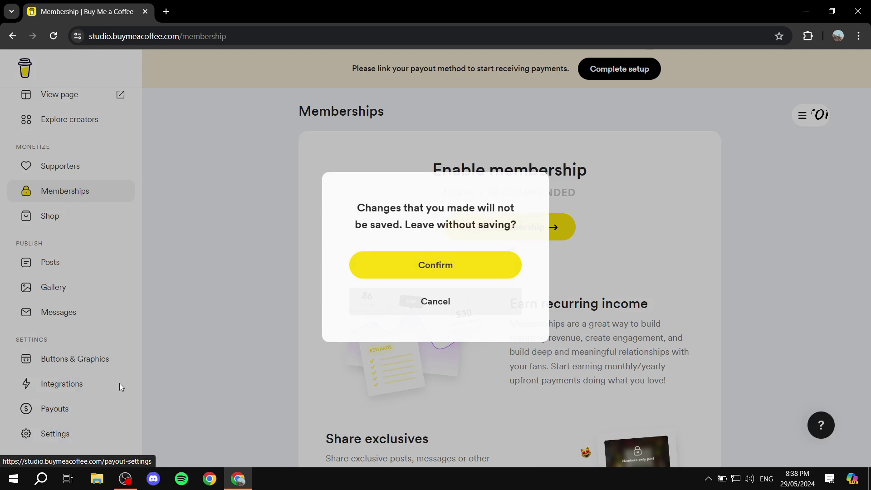
click(410, 310)
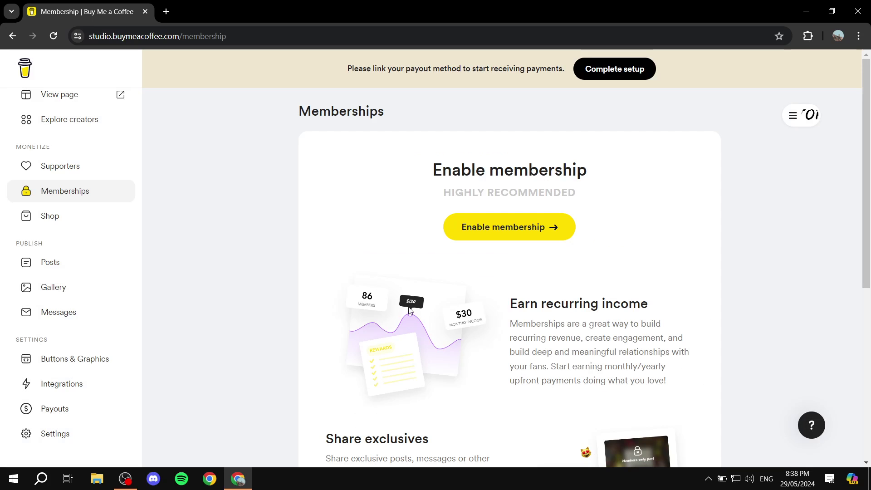
click(60, 218)
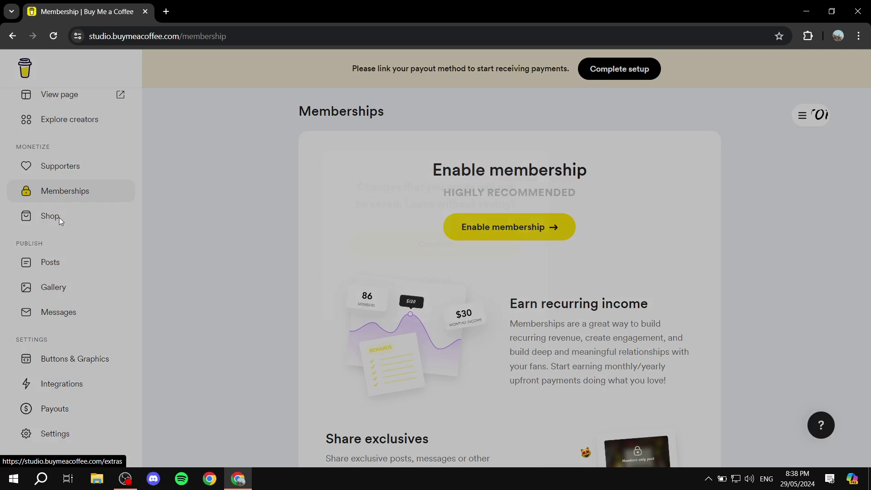
click(443, 303)
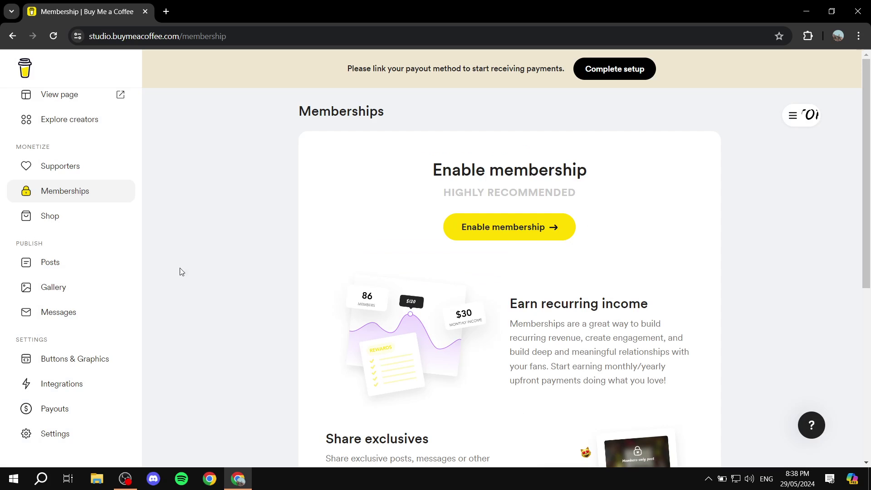
scroll(59, 203, up, 1)
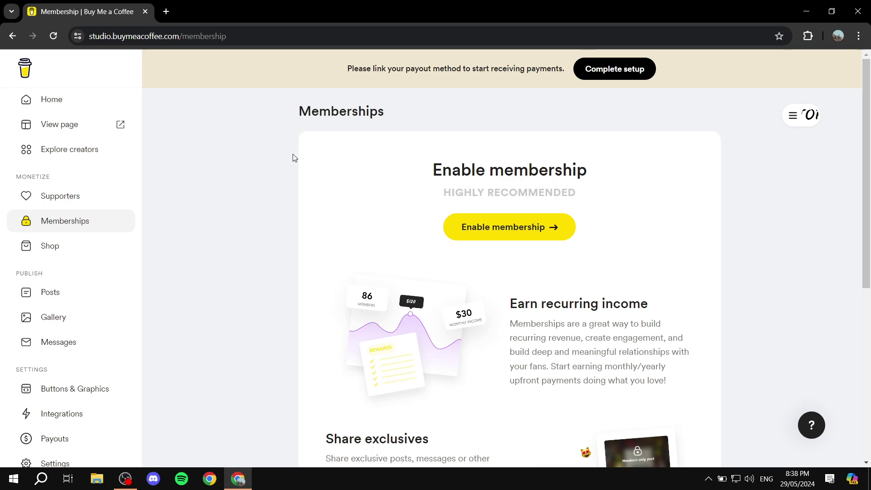
scroll(210, 171, down, 3)
scroll(213, 177, up, 3)
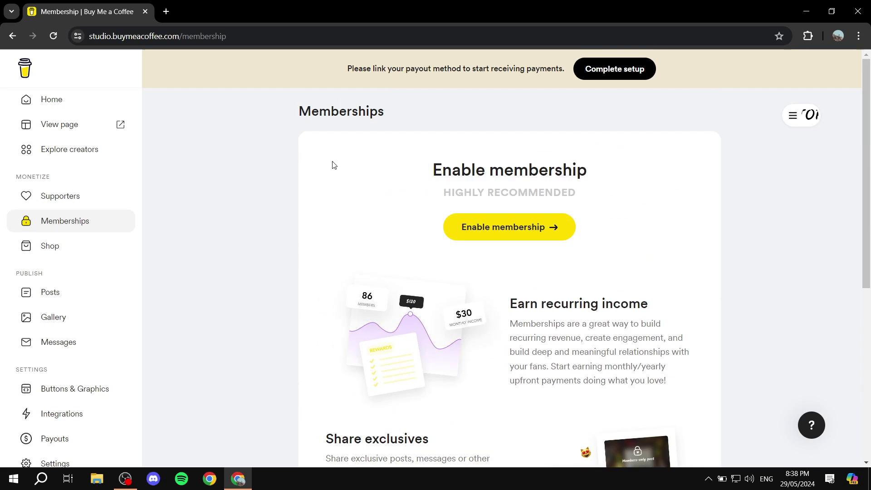